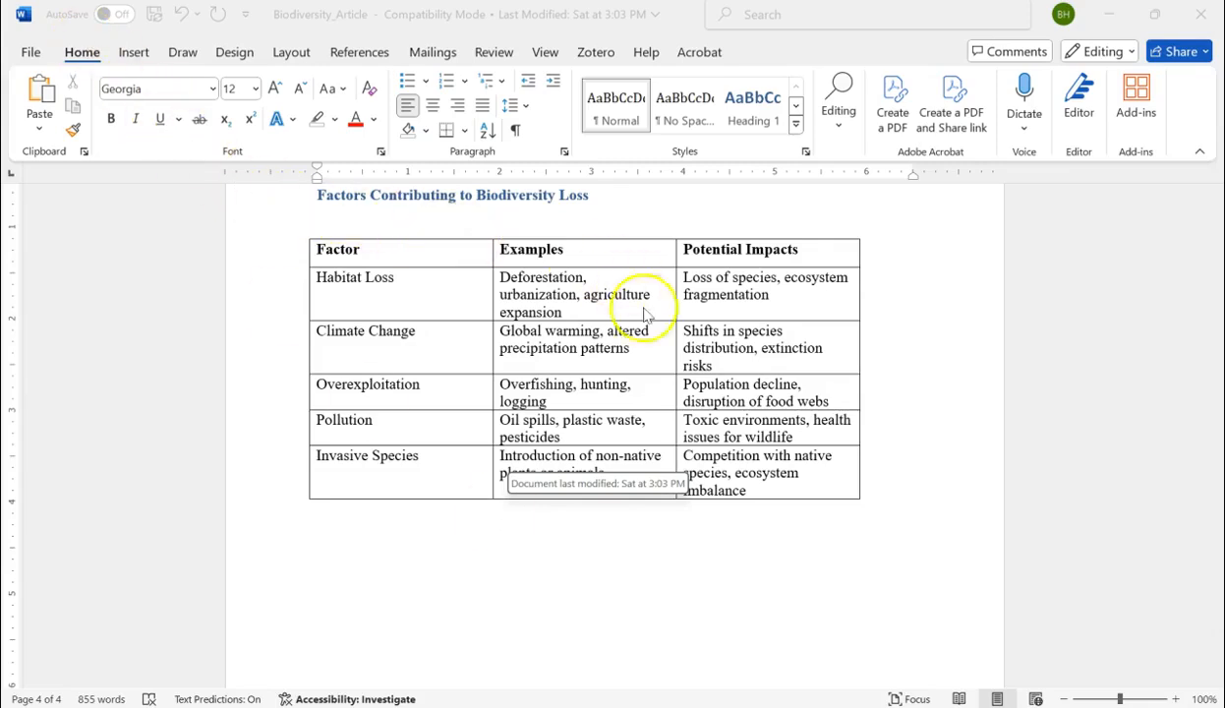
Insert a table with two columns and three rows in the empty space below the existing biodiversity factors table.
click(765, 484)
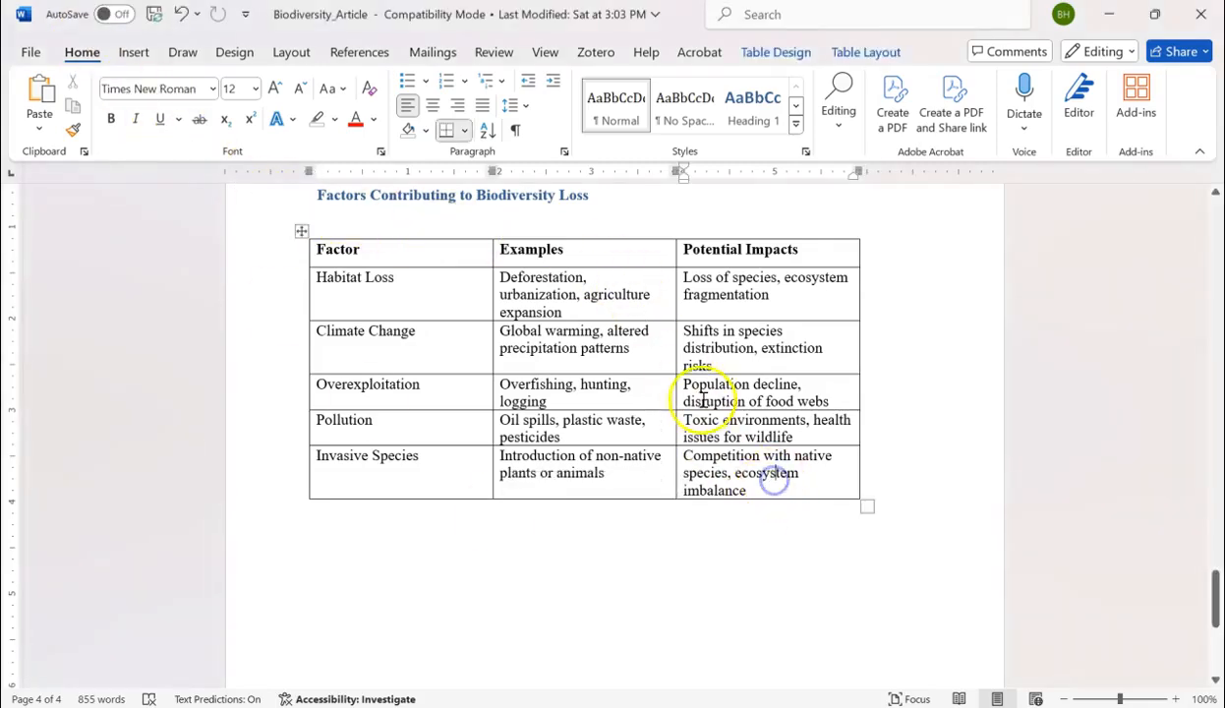
click(342, 539)
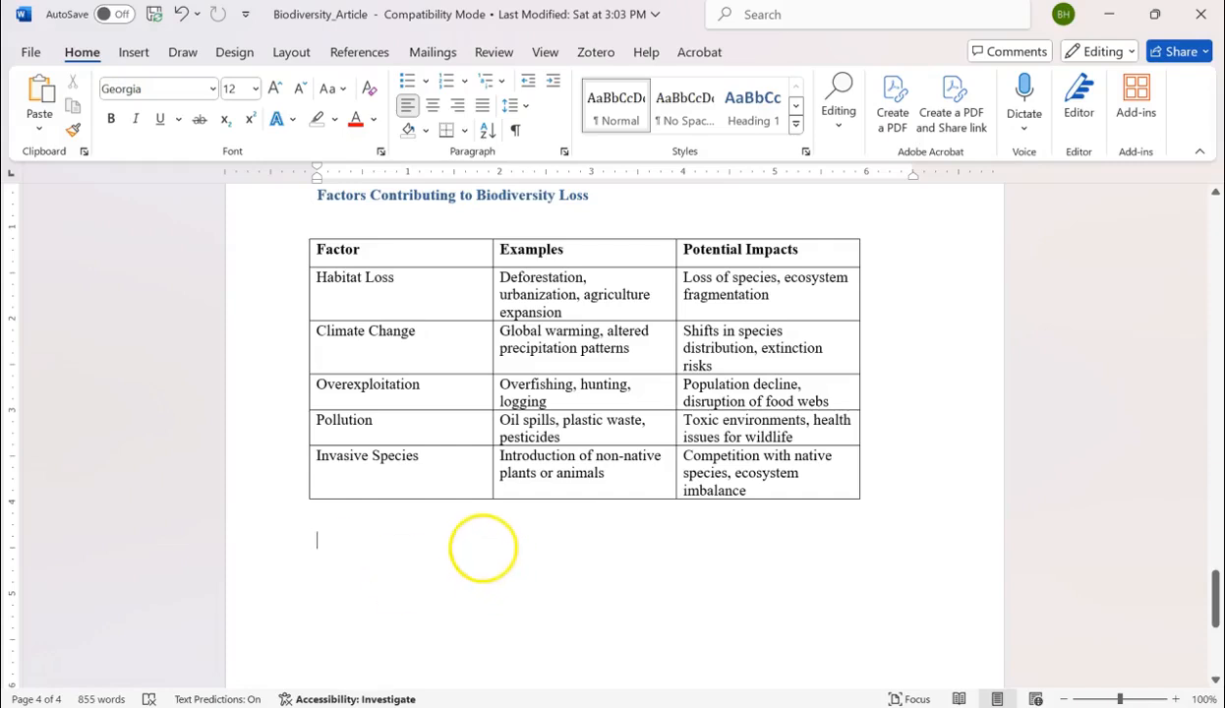
click(133, 55)
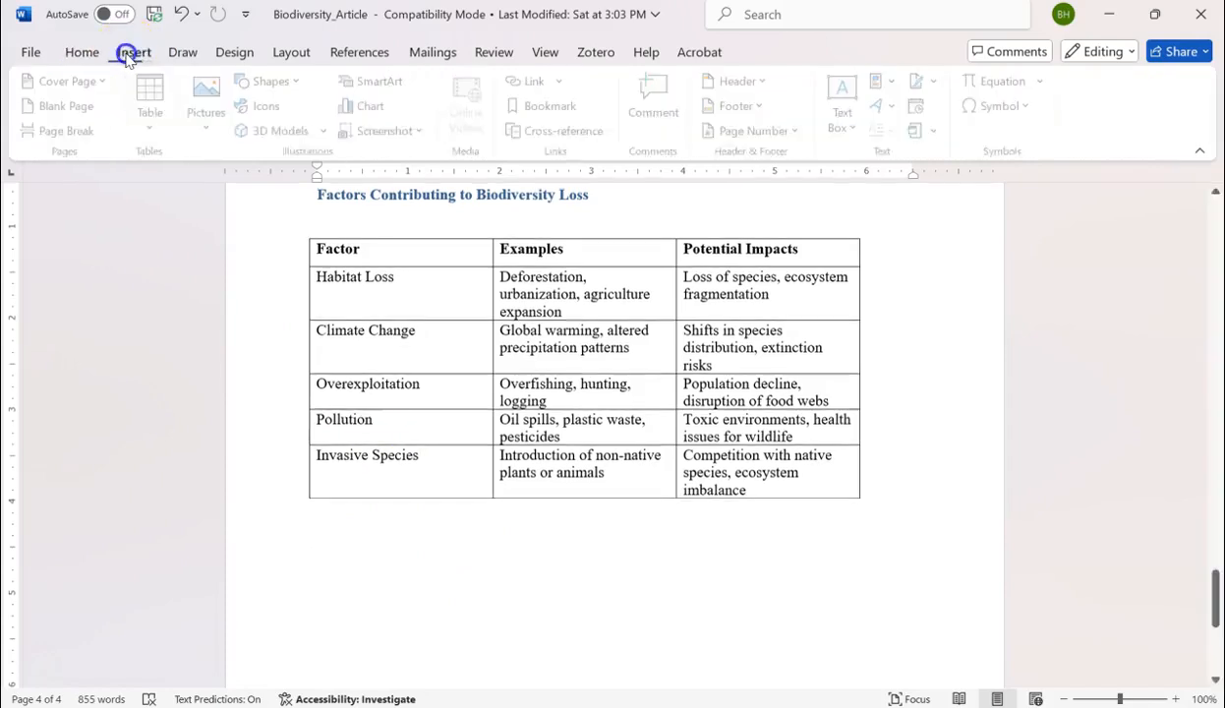
click(154, 130)
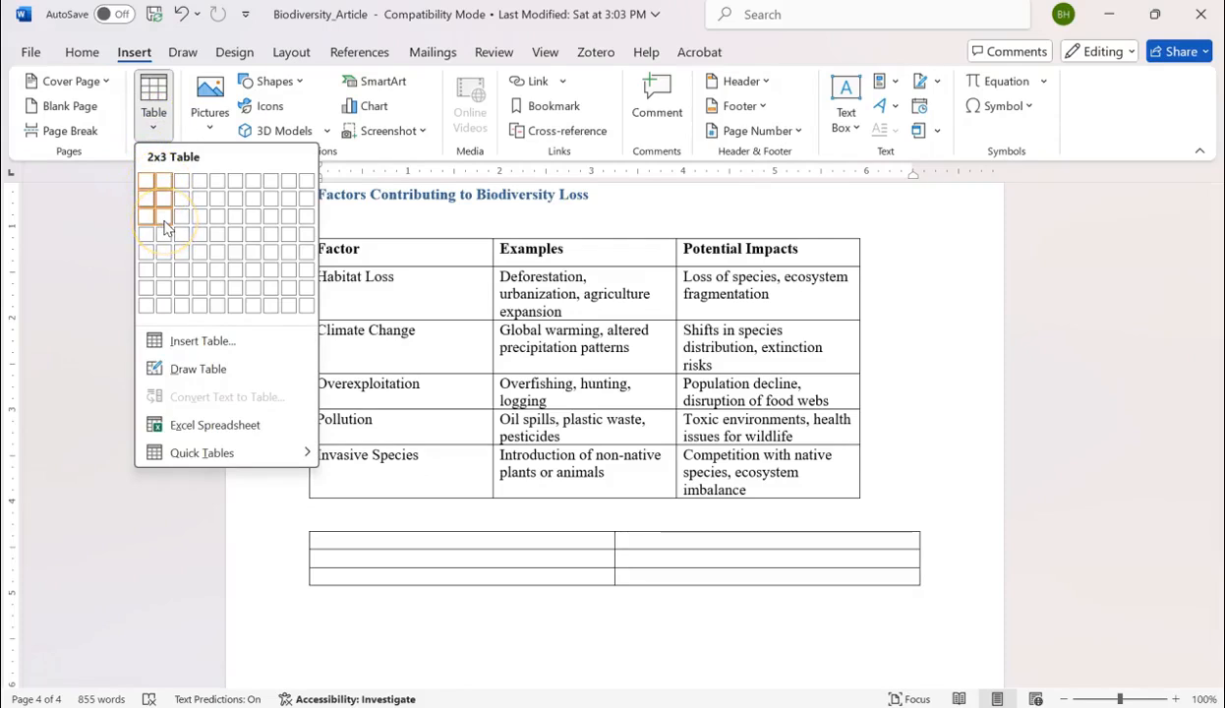
click(164, 226)
Insert a column to the right of the second column in the new empty table.
click(718, 547)
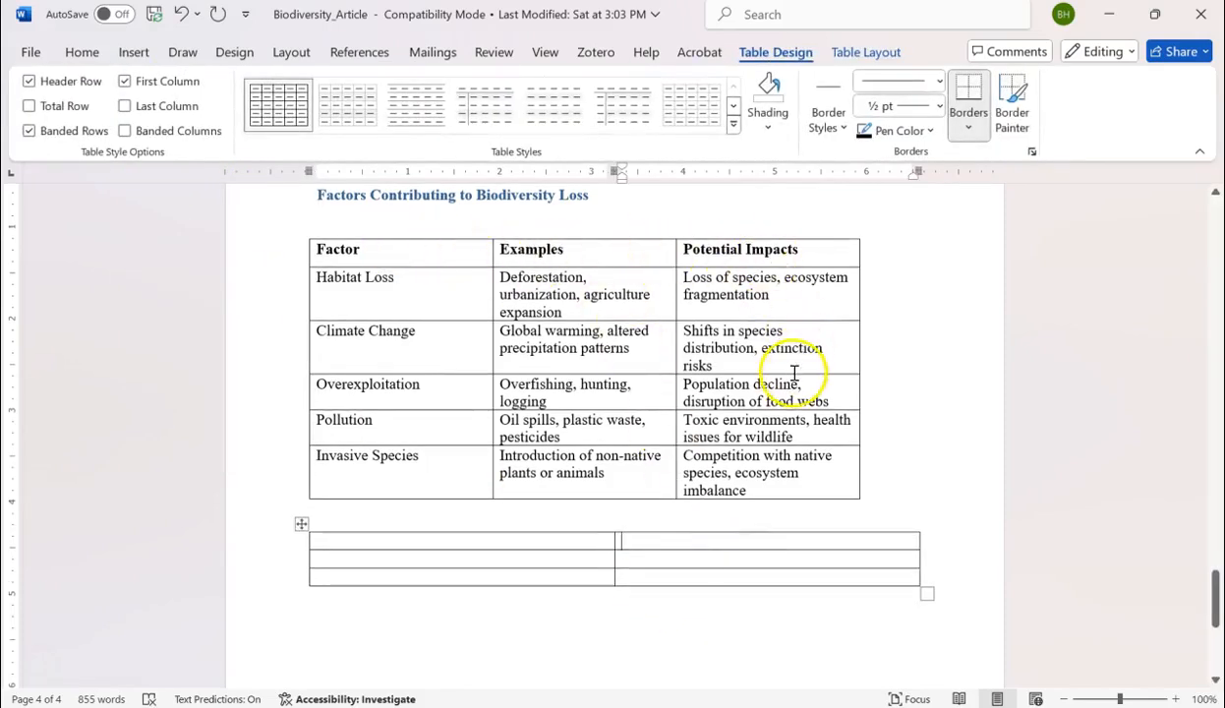
right_click(756, 540)
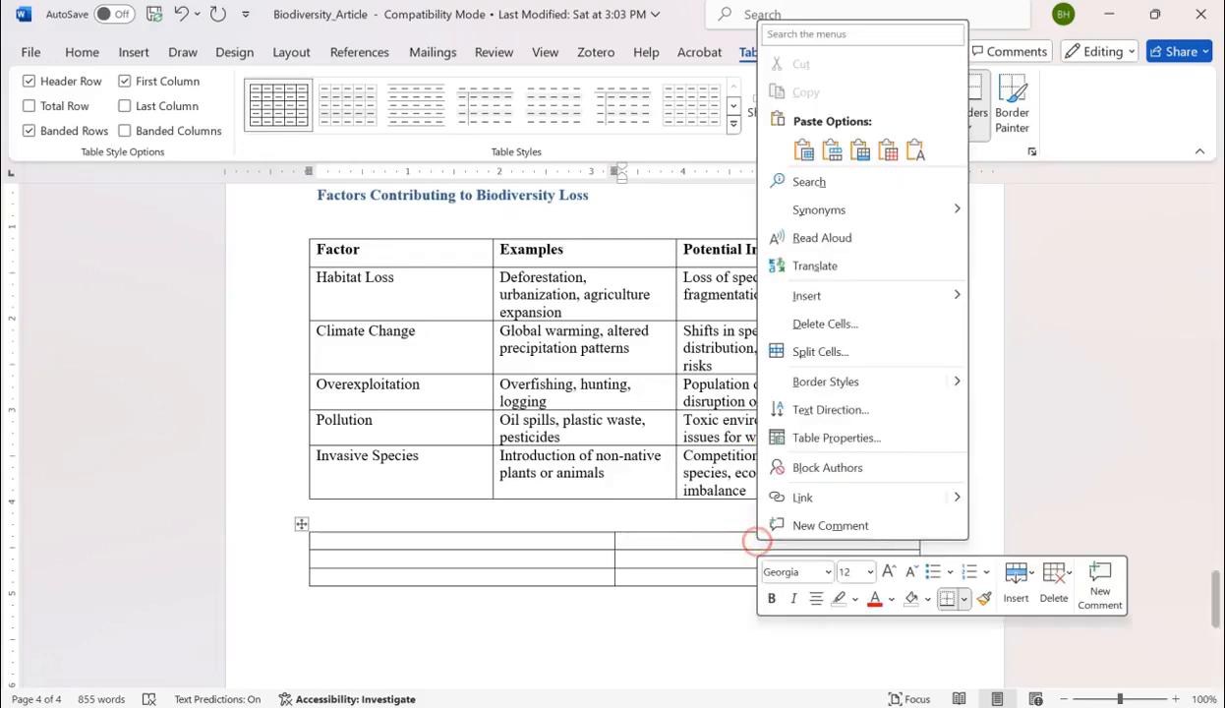
click(645, 539)
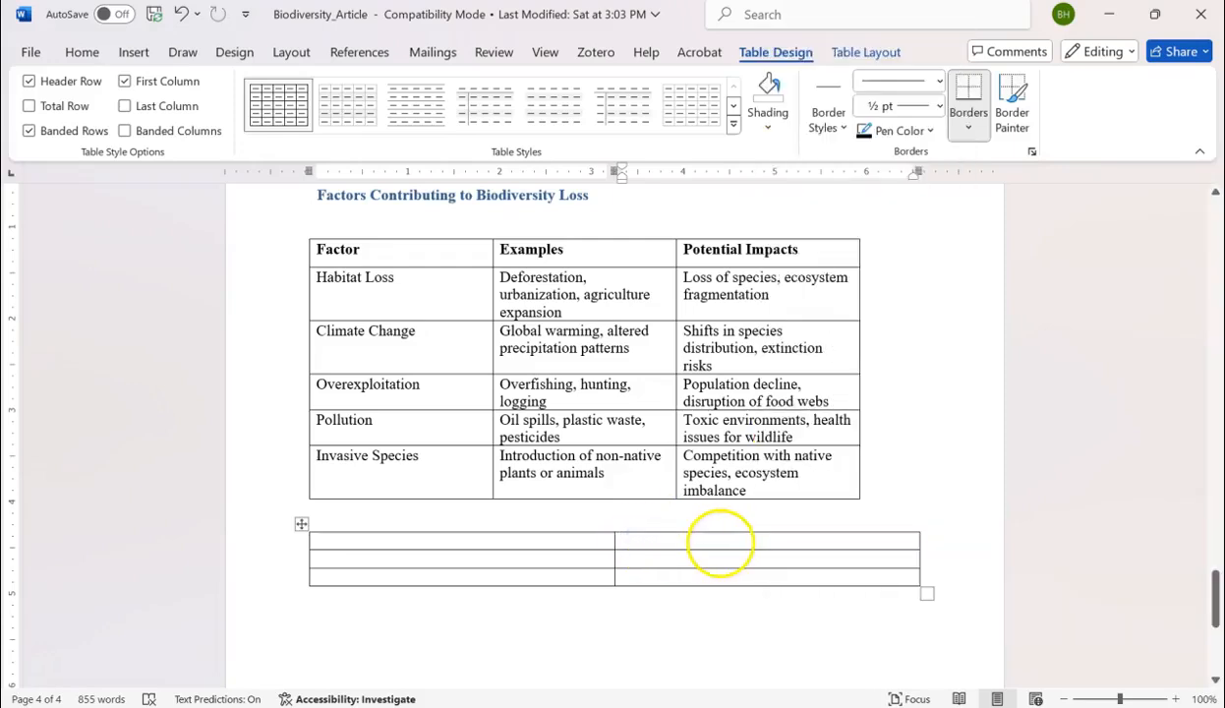
right_click(714, 543)
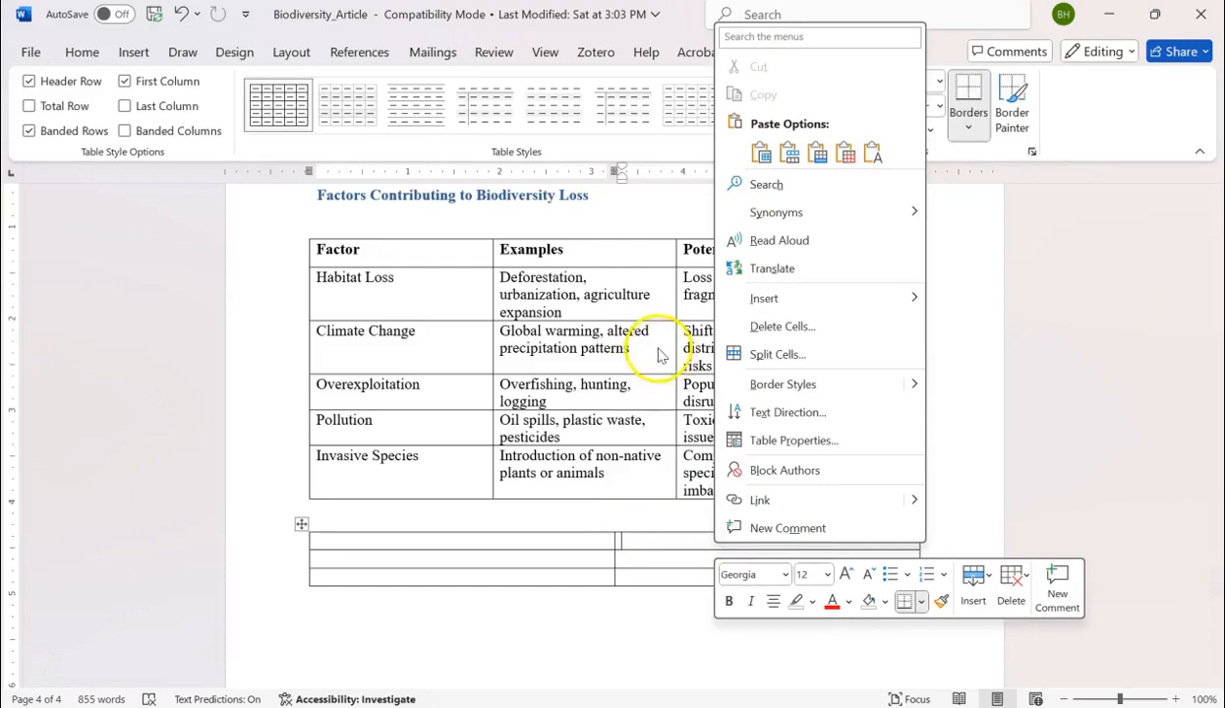
mouse_move(776, 298)
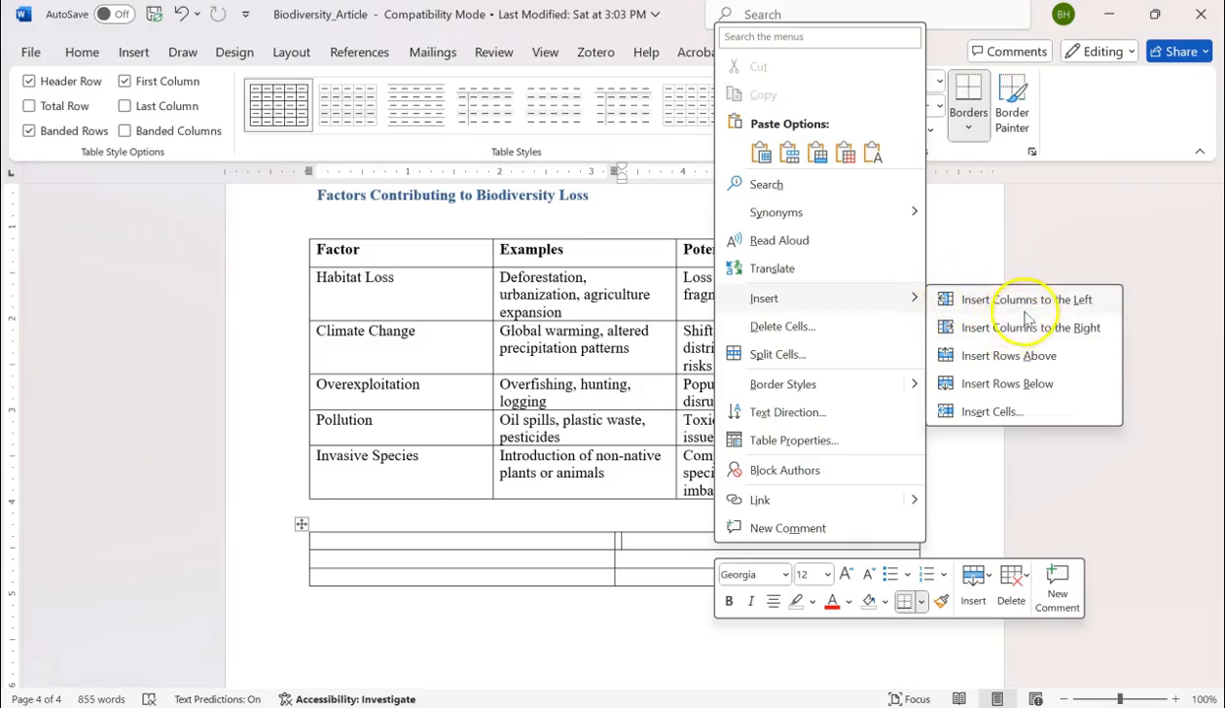
click(1027, 334)
scroll(837, 553, down, 1)
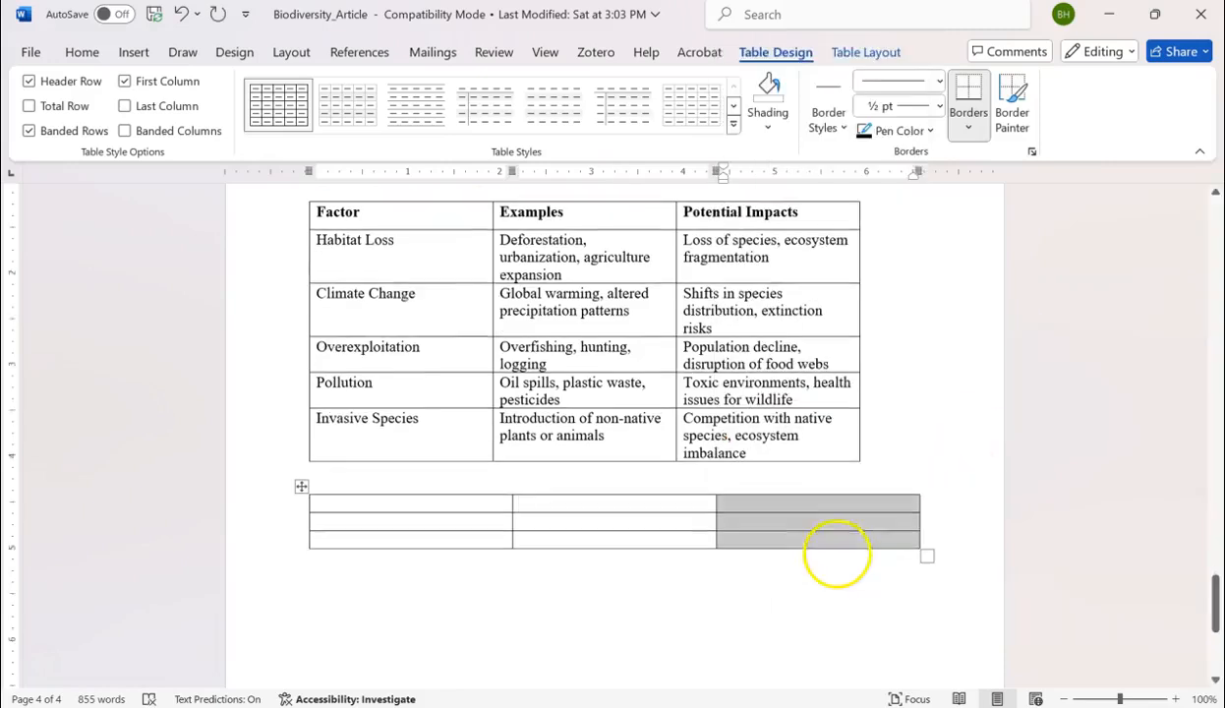
Add three more rows below the last row of the new empty table.
click(807, 534)
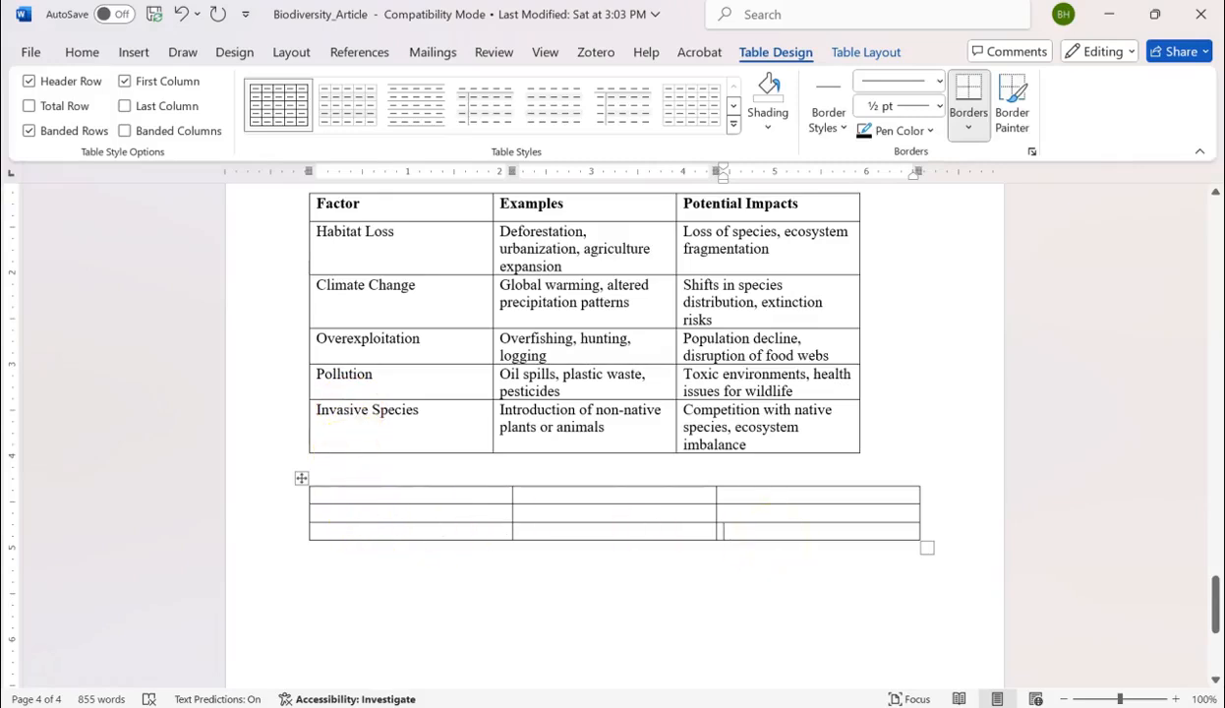
right_click(739, 531)
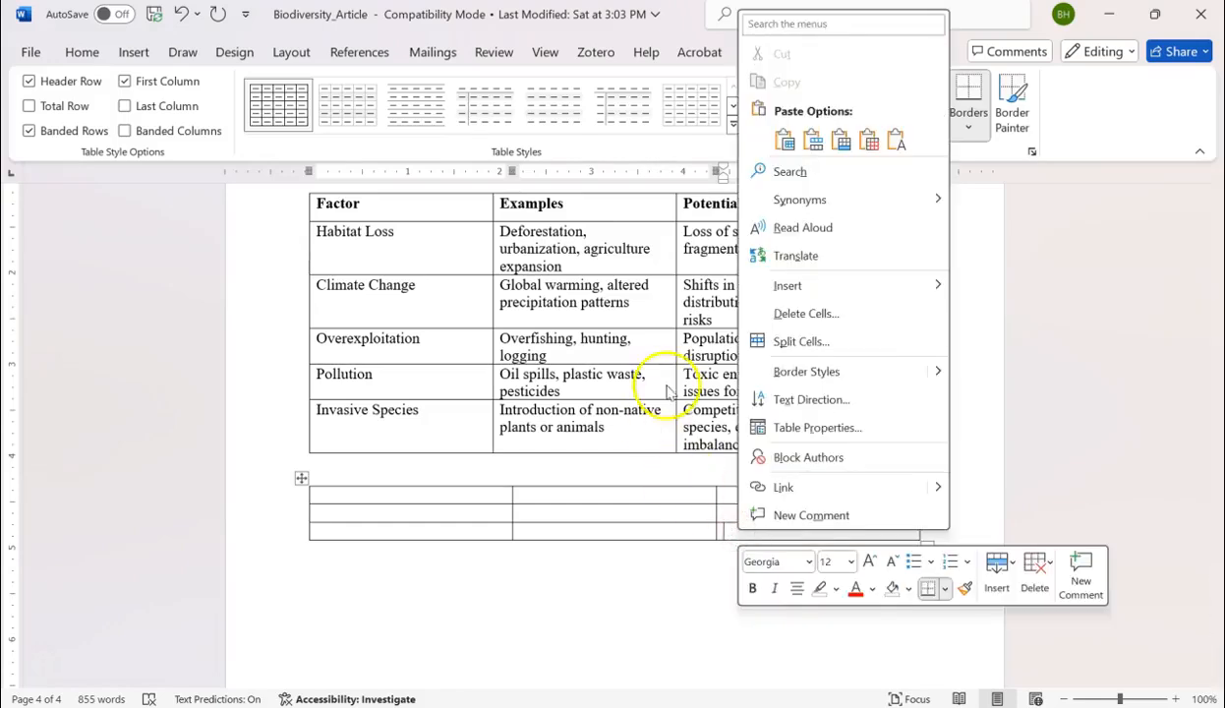
mouse_move(864, 282)
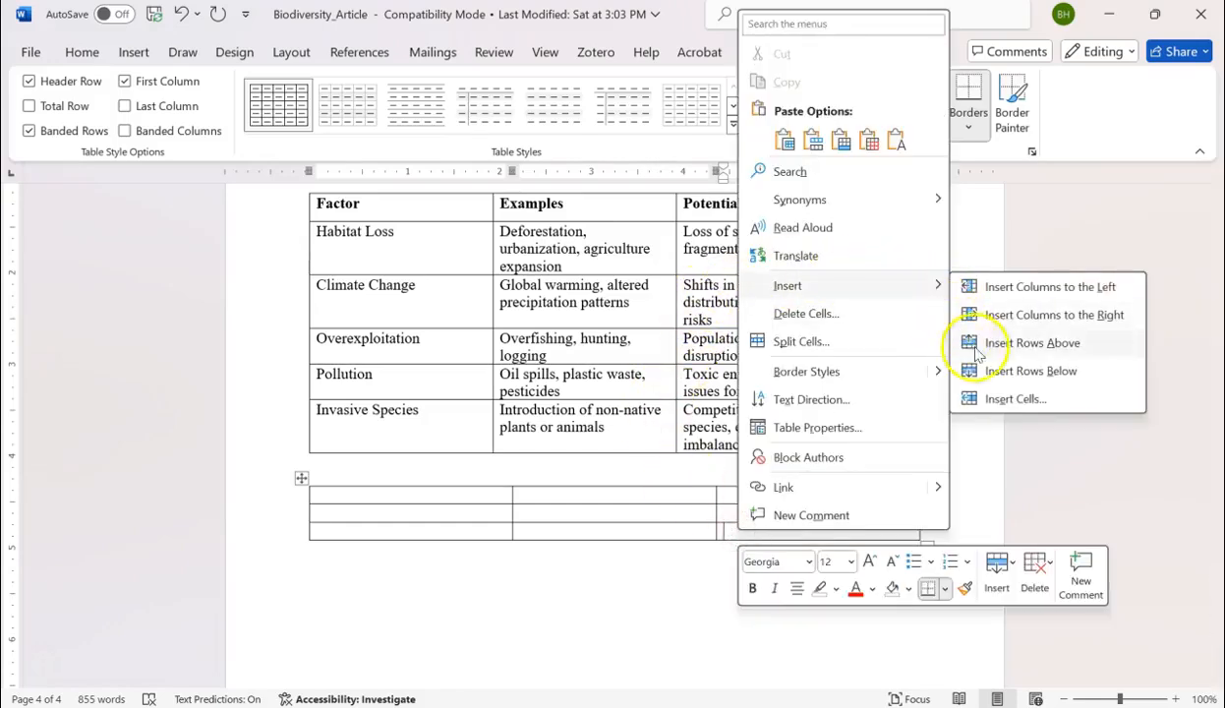
click(1038, 377)
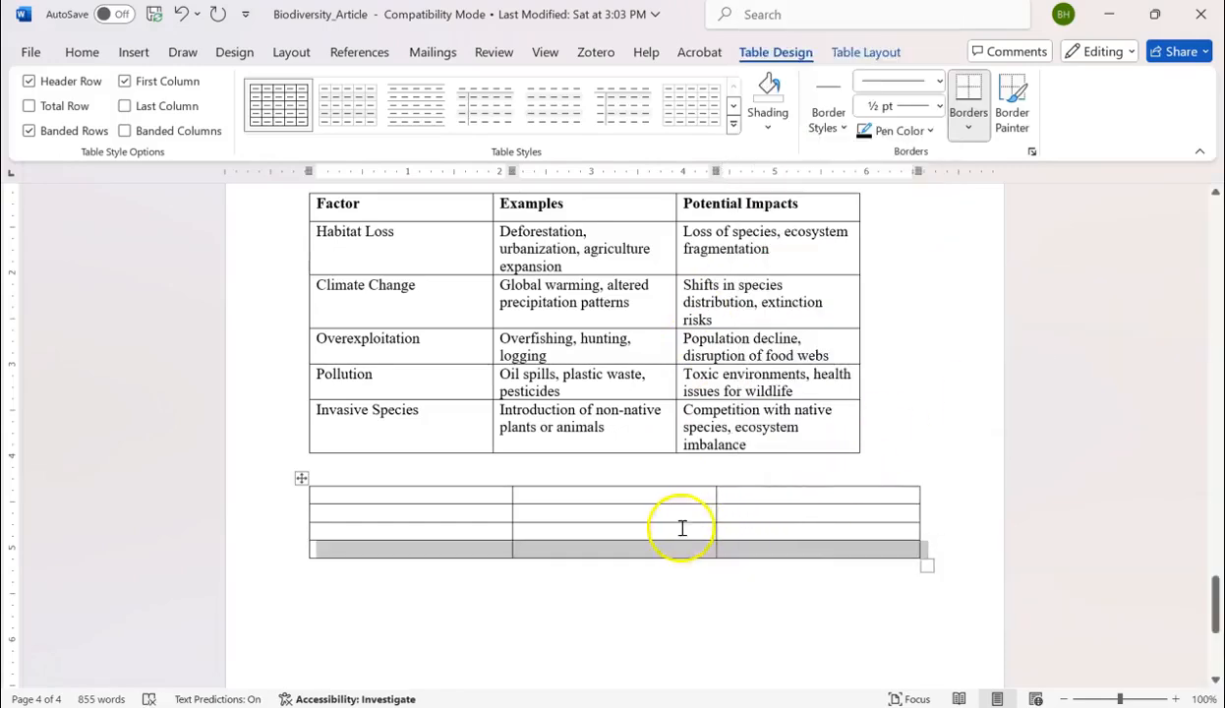
click(746, 553)
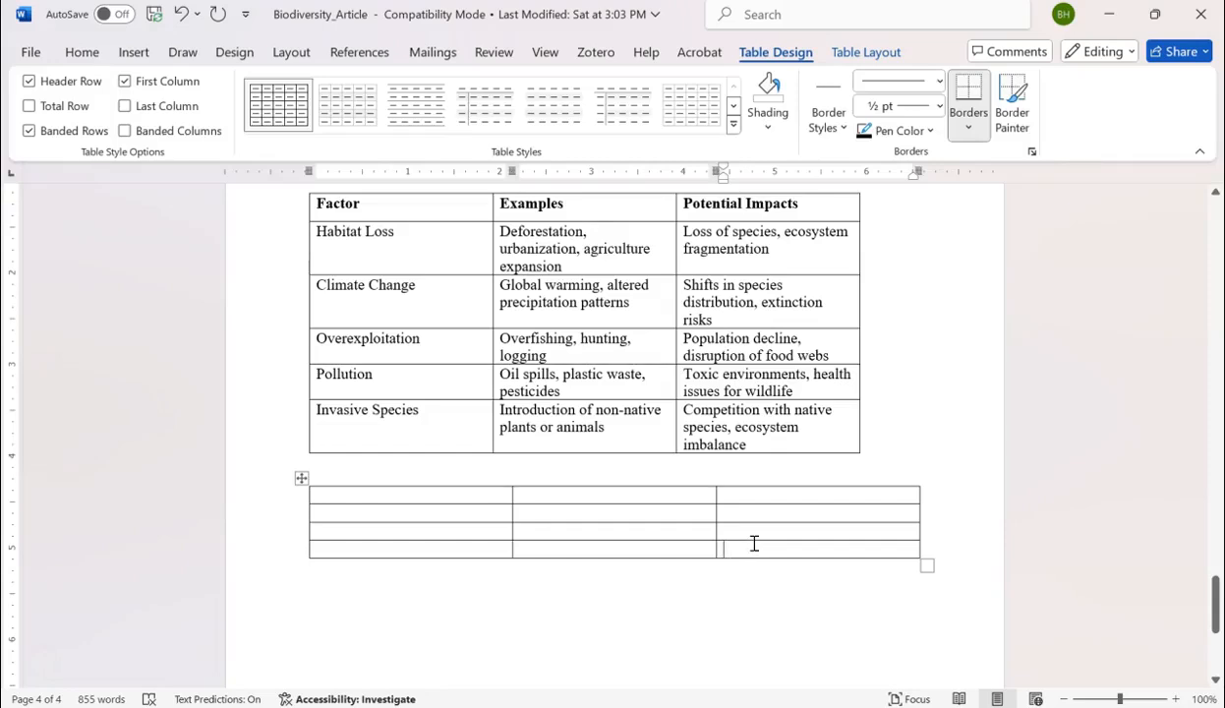
key(Tab)
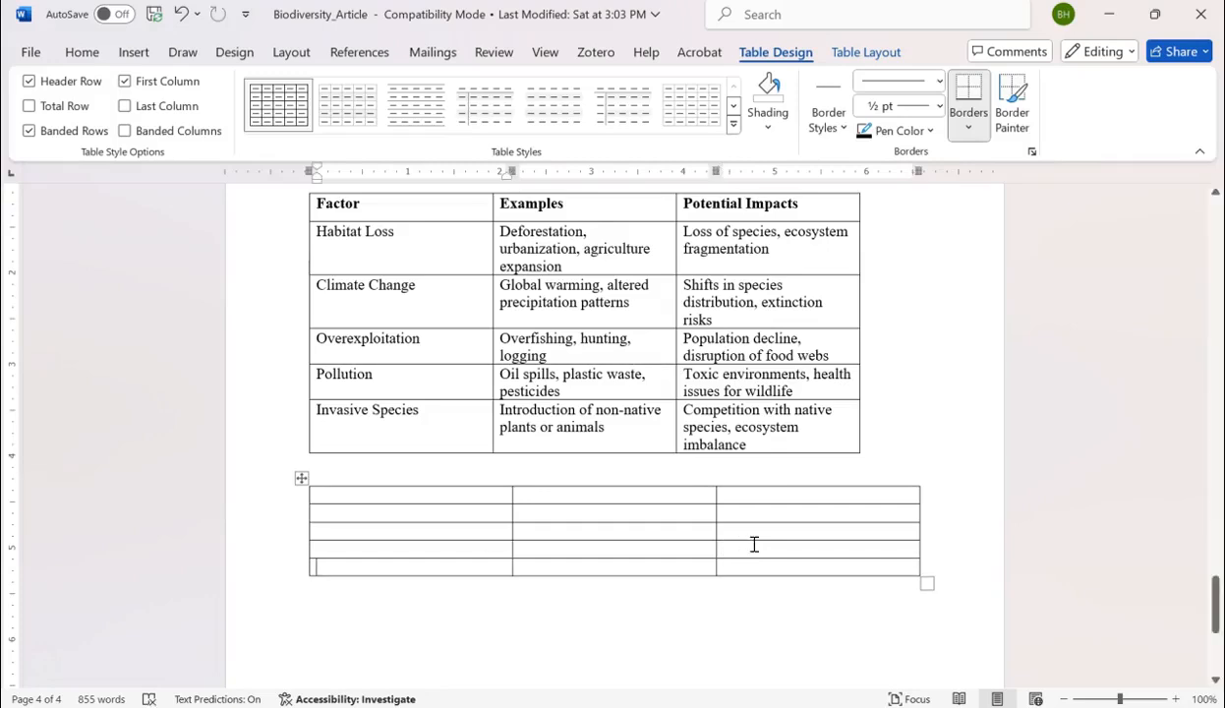
key(Tab)
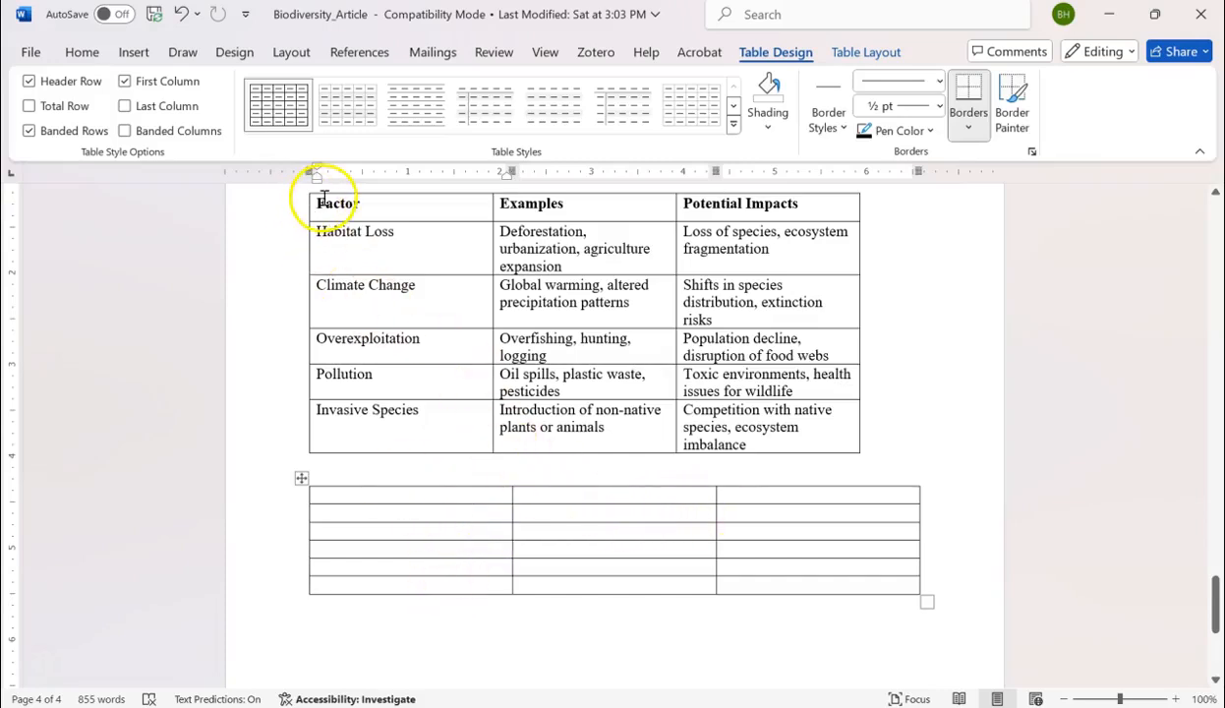
Copy the header row Factor, Examples, Potential Impacts from the original table into the first row of the new table.
drag(319, 201, 693, 200)
right_click(637, 200)
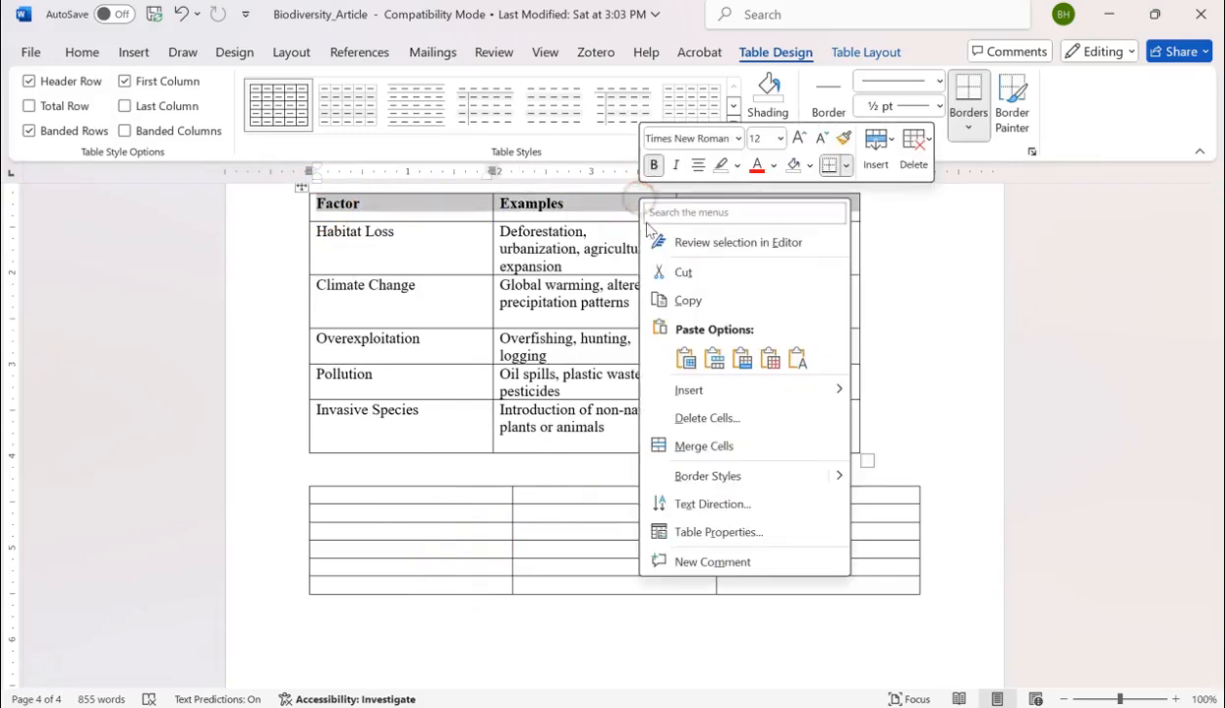
click(694, 301)
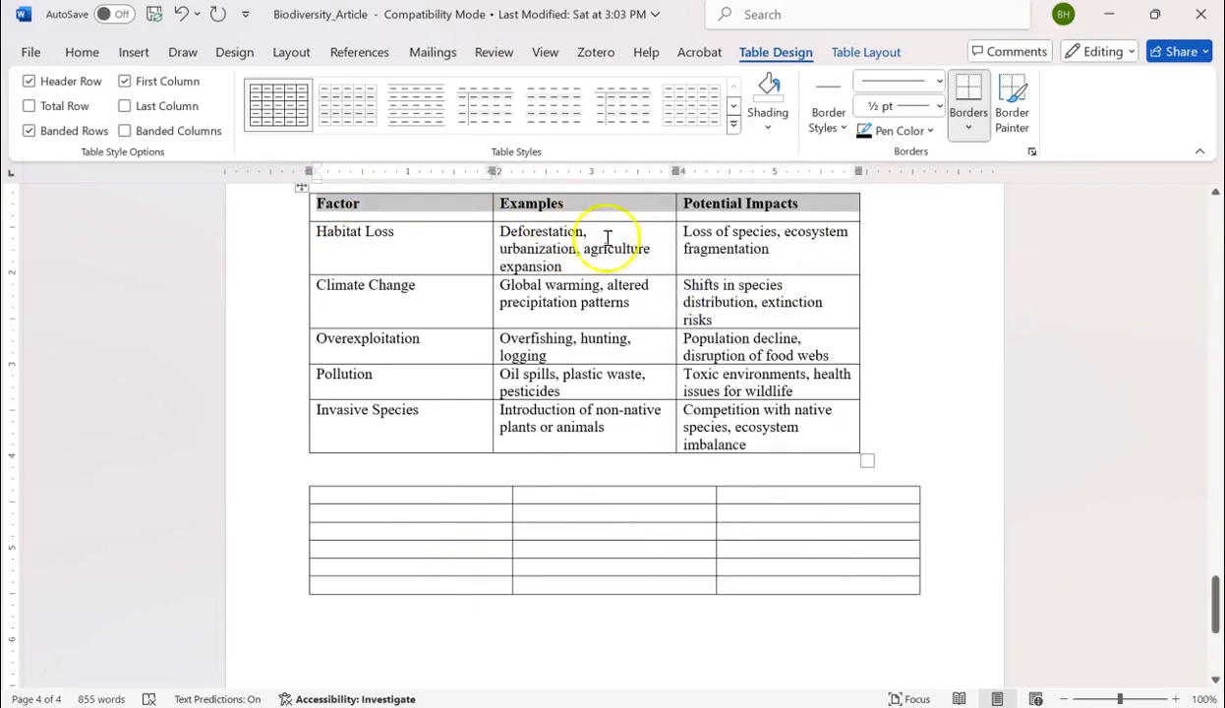
drag(349, 496, 799, 494)
right_click(613, 495)
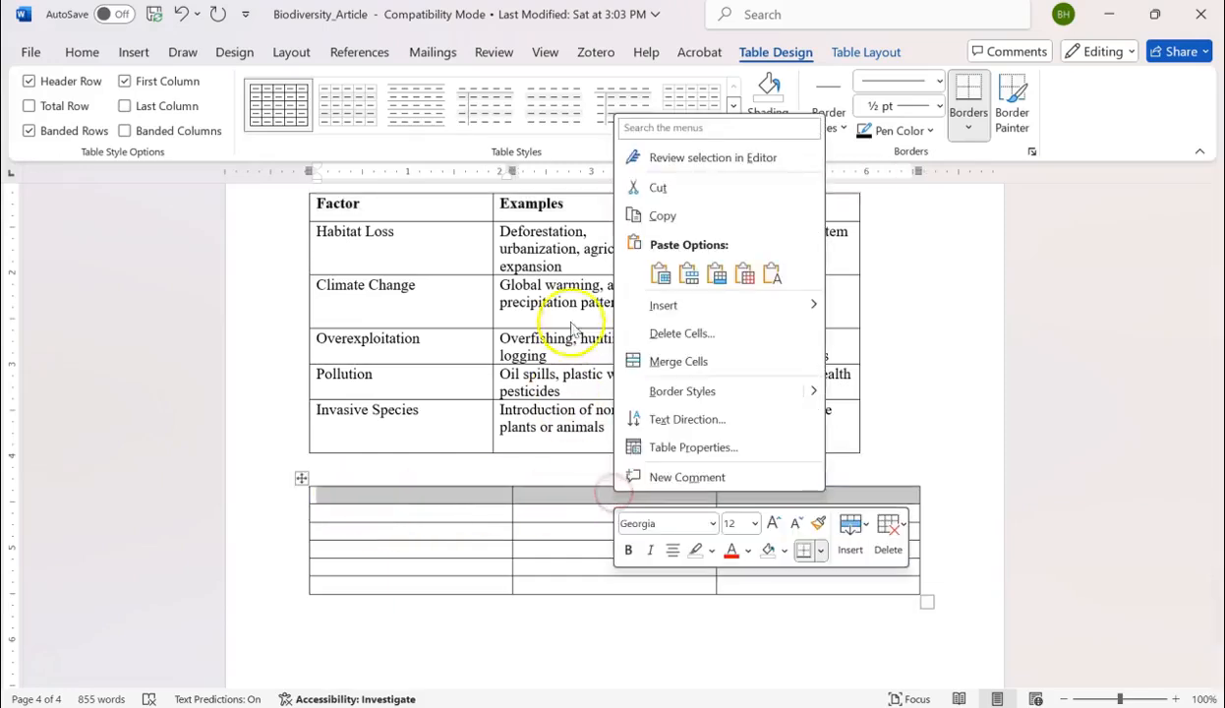
click(684, 271)
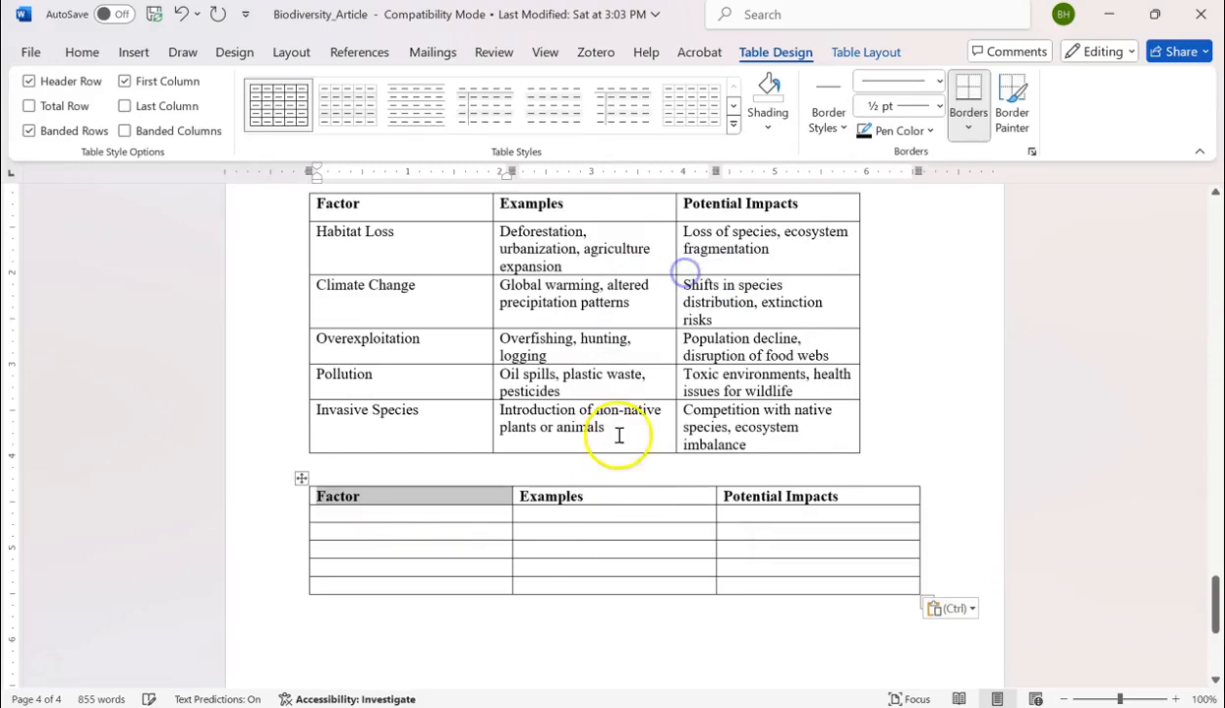
click(542, 531)
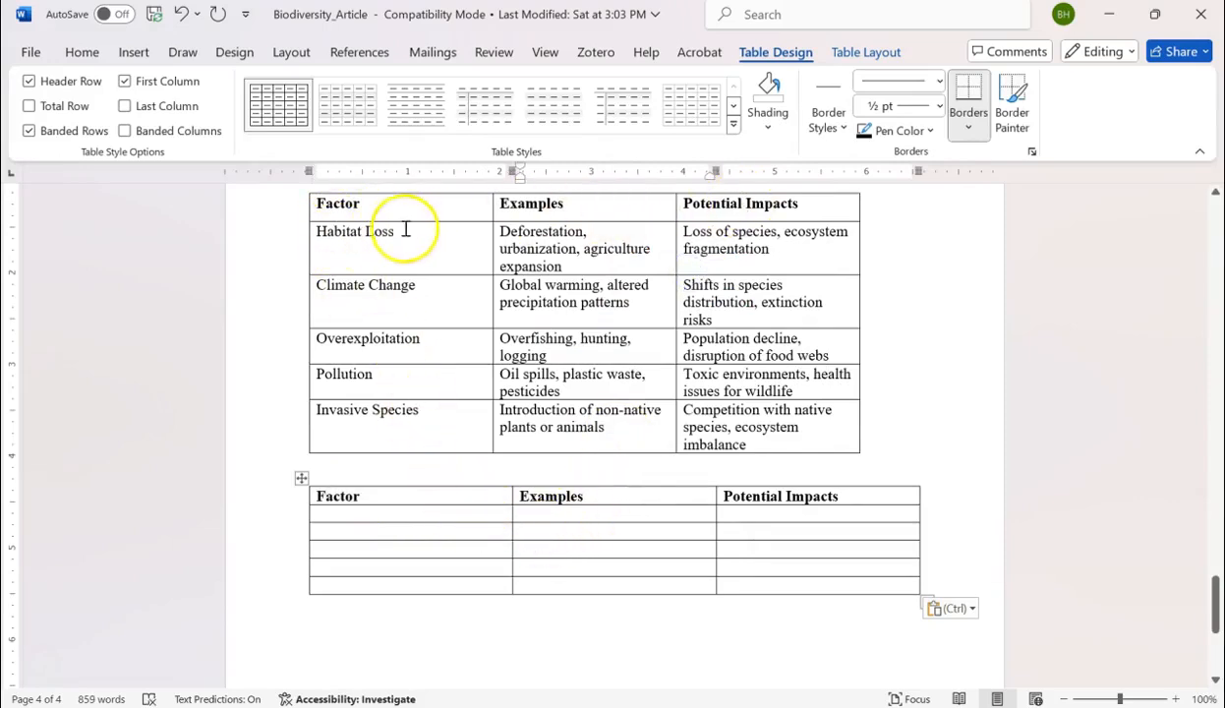
Copy the body rows from Habitat Loss to Invasive Species into the empty rows below the new table's header.
drag(318, 234, 755, 410)
right_click(596, 252)
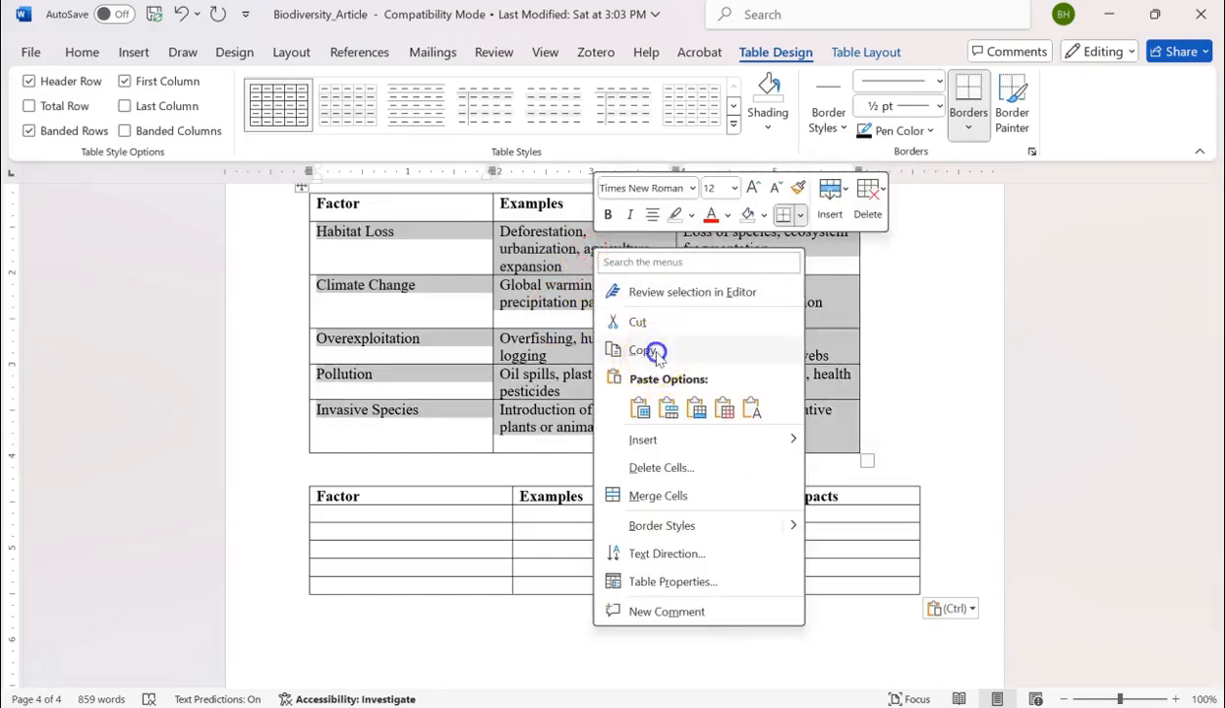
click(644, 351)
drag(355, 516, 791, 585)
right_click(460, 533)
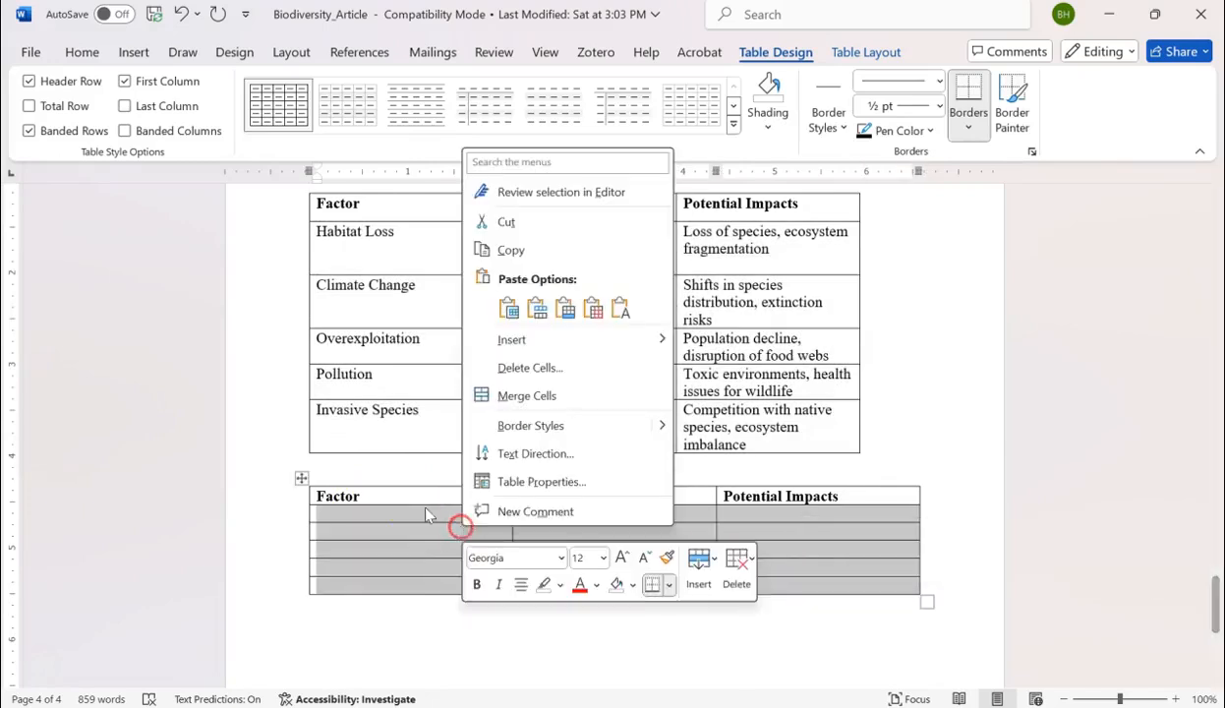
click(536, 305)
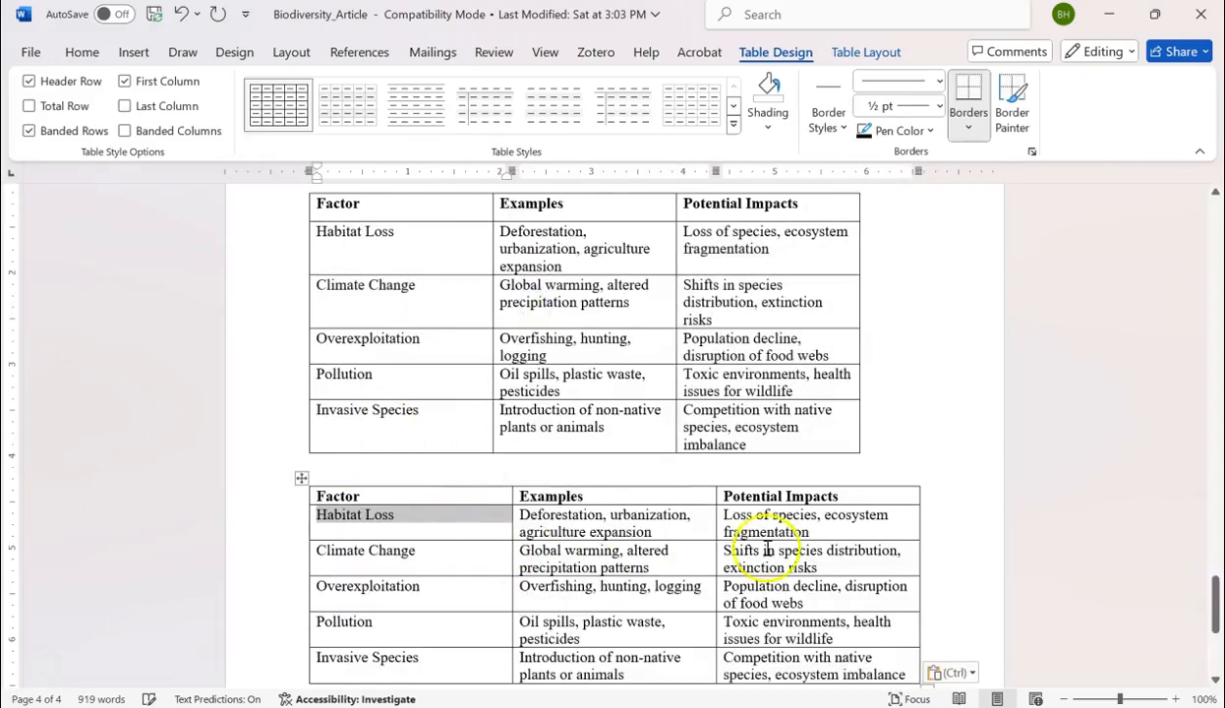
Add a blank line between the original table and the new table.
scroll(943, 459, down, 4)
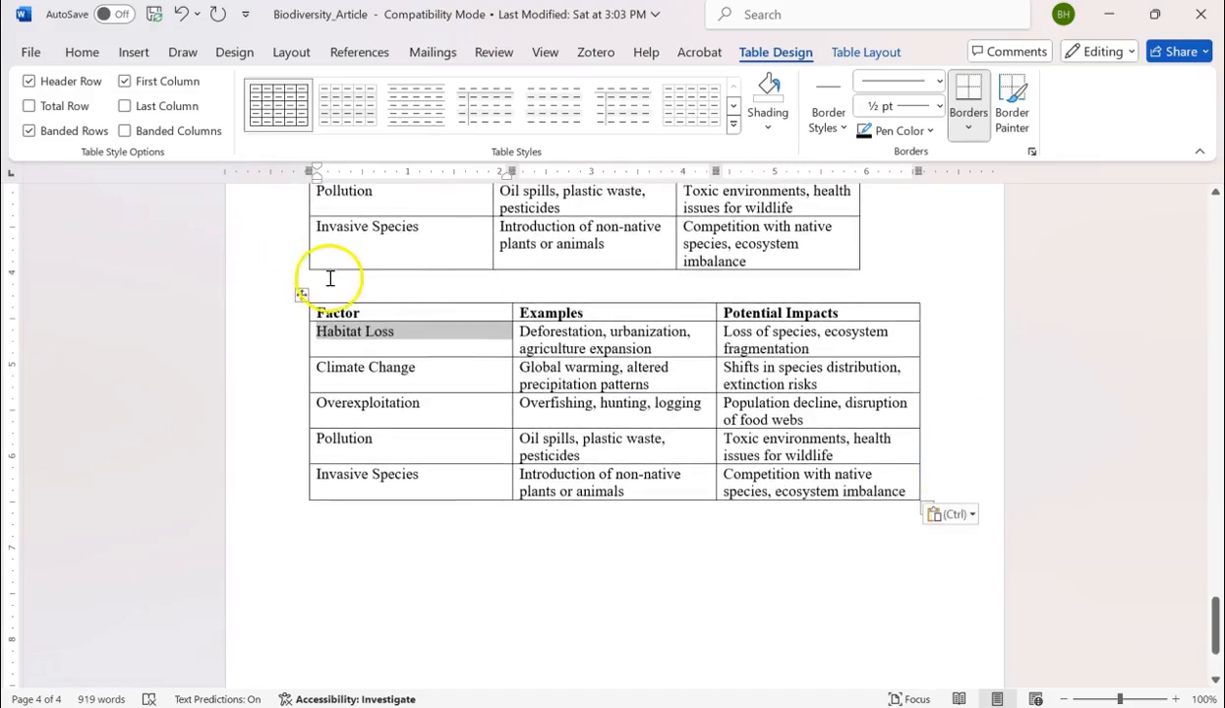
click(326, 287)
key(Return)
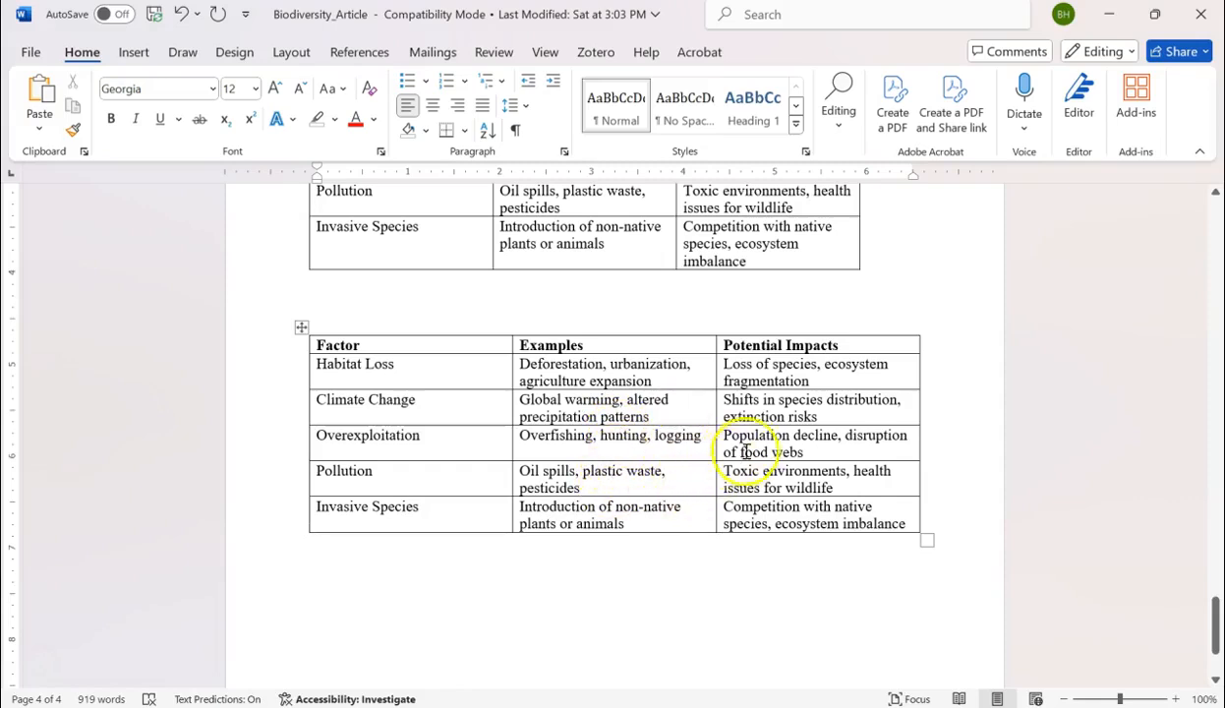
Set the paragraph spacing after to 6 pt for all text in the new table.
click(300, 327)
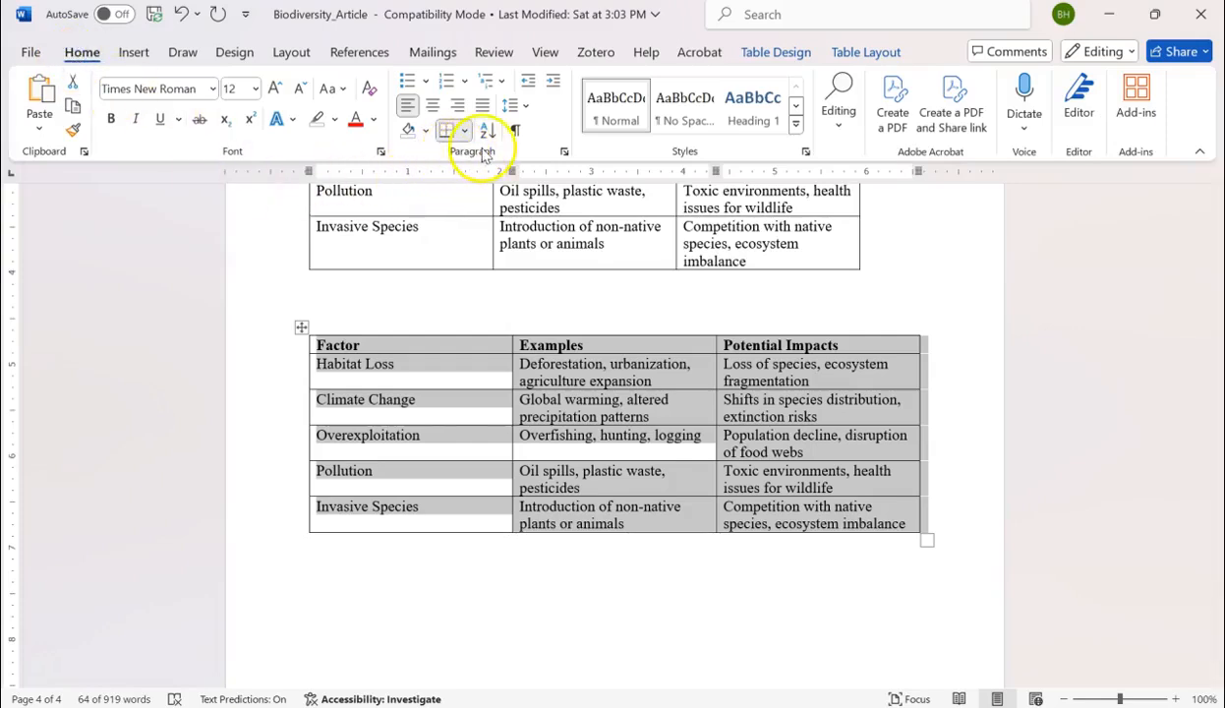
click(565, 154)
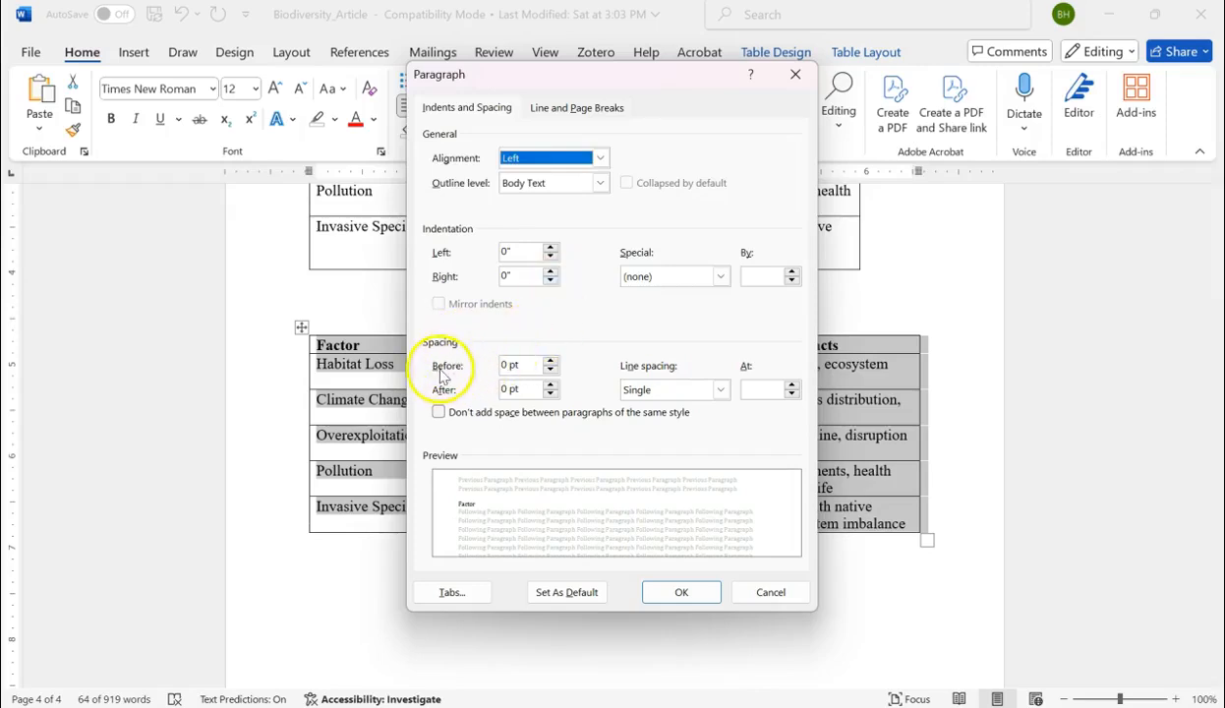
click(550, 384)
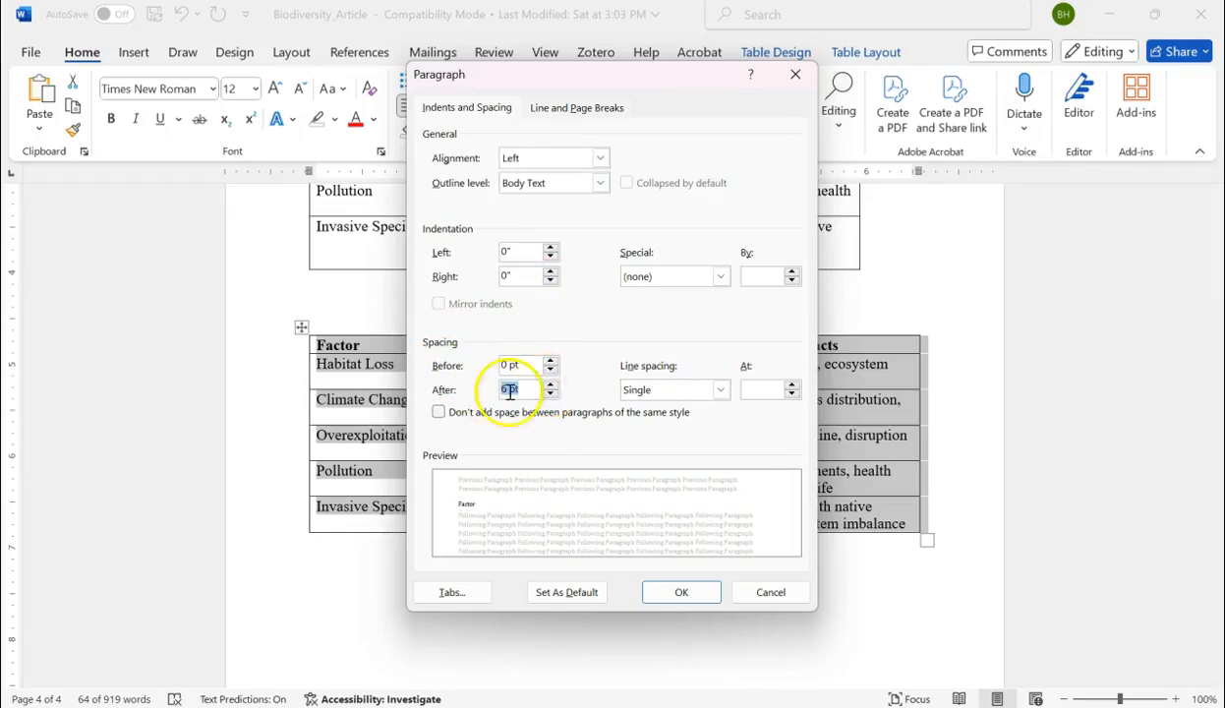
click(674, 592)
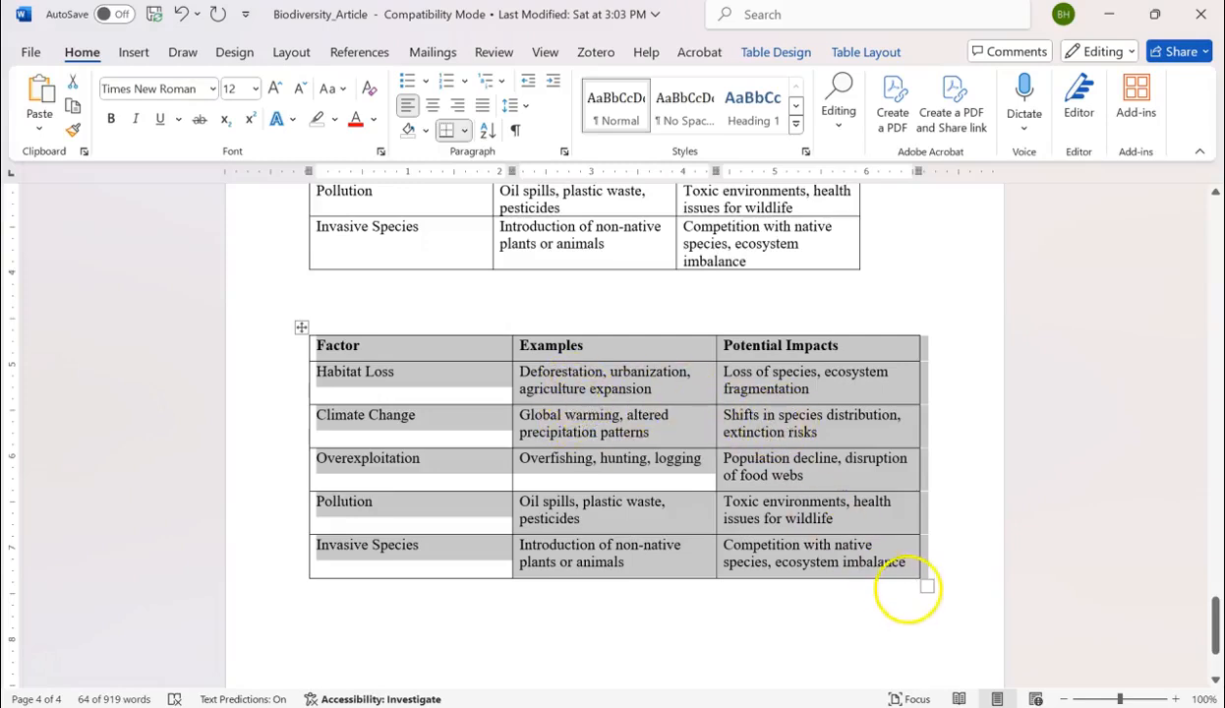
click(912, 570)
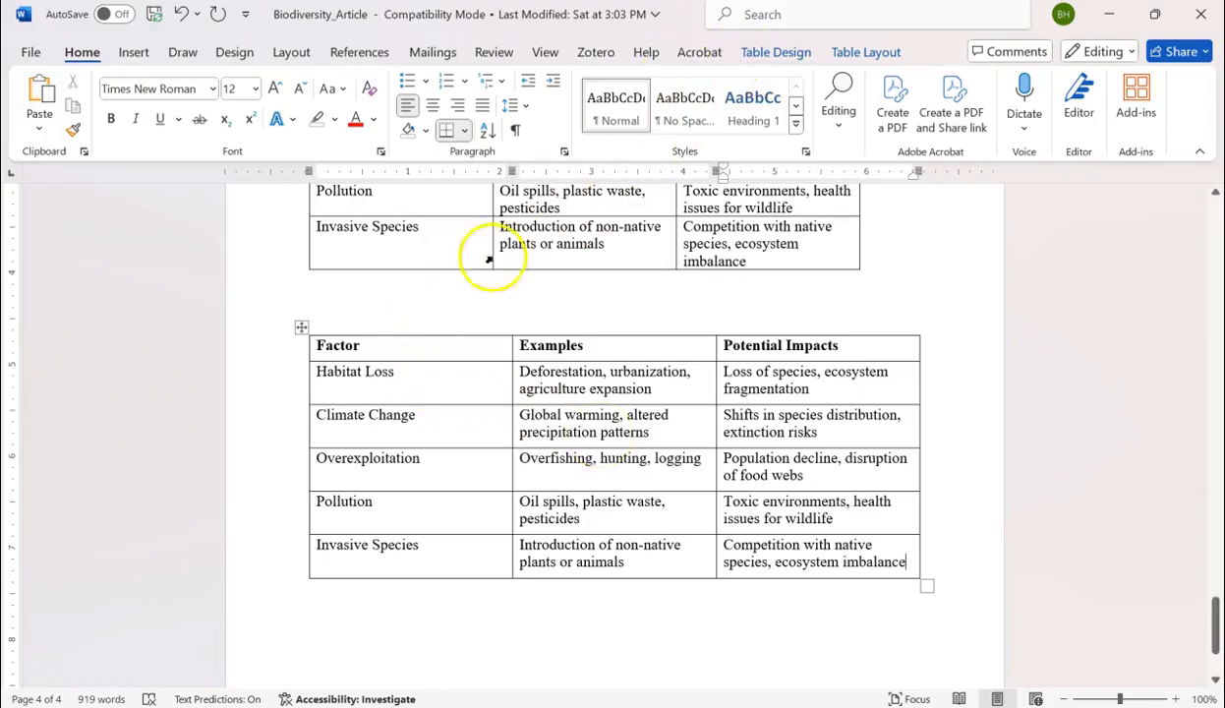
Apply the Plain Table 1 style to the whole new table.
click(442, 385)
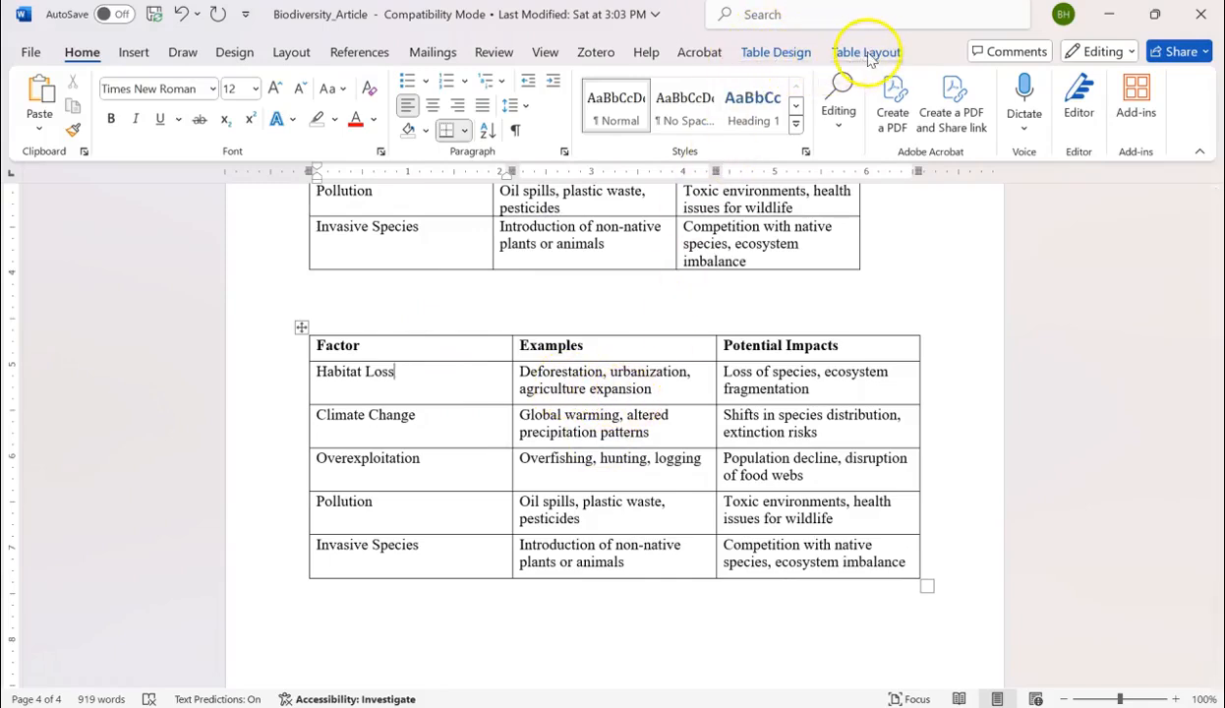
click(775, 52)
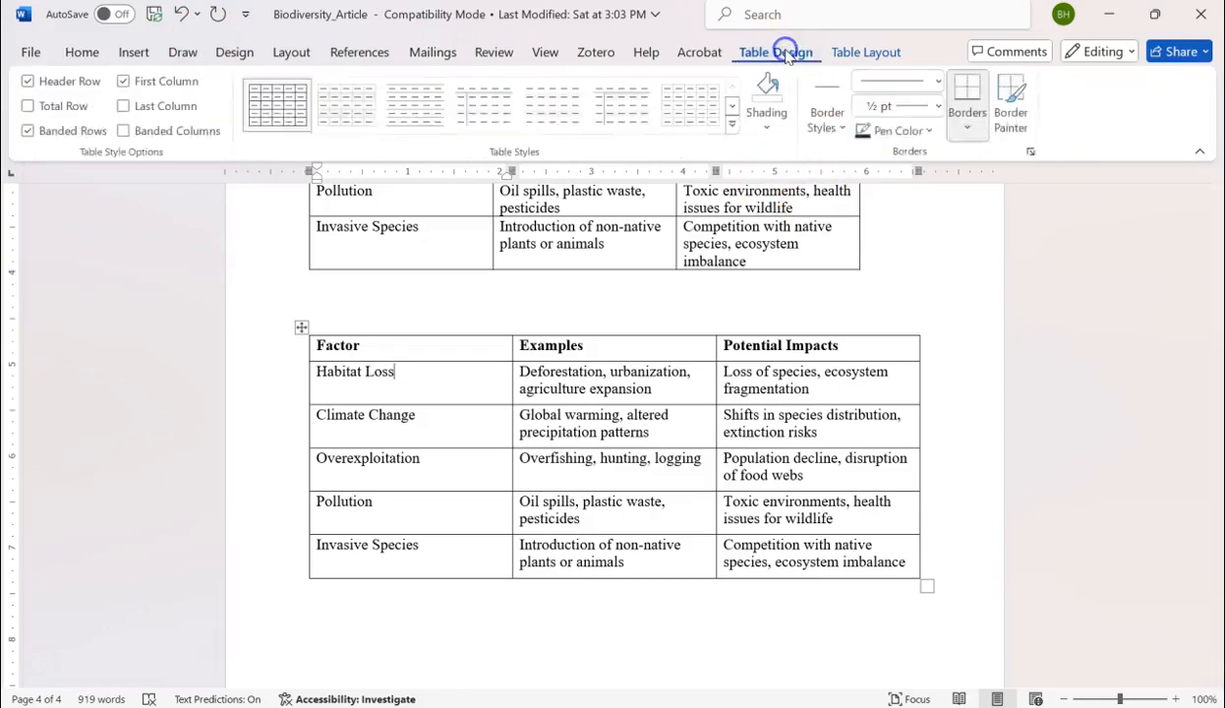
click(300, 330)
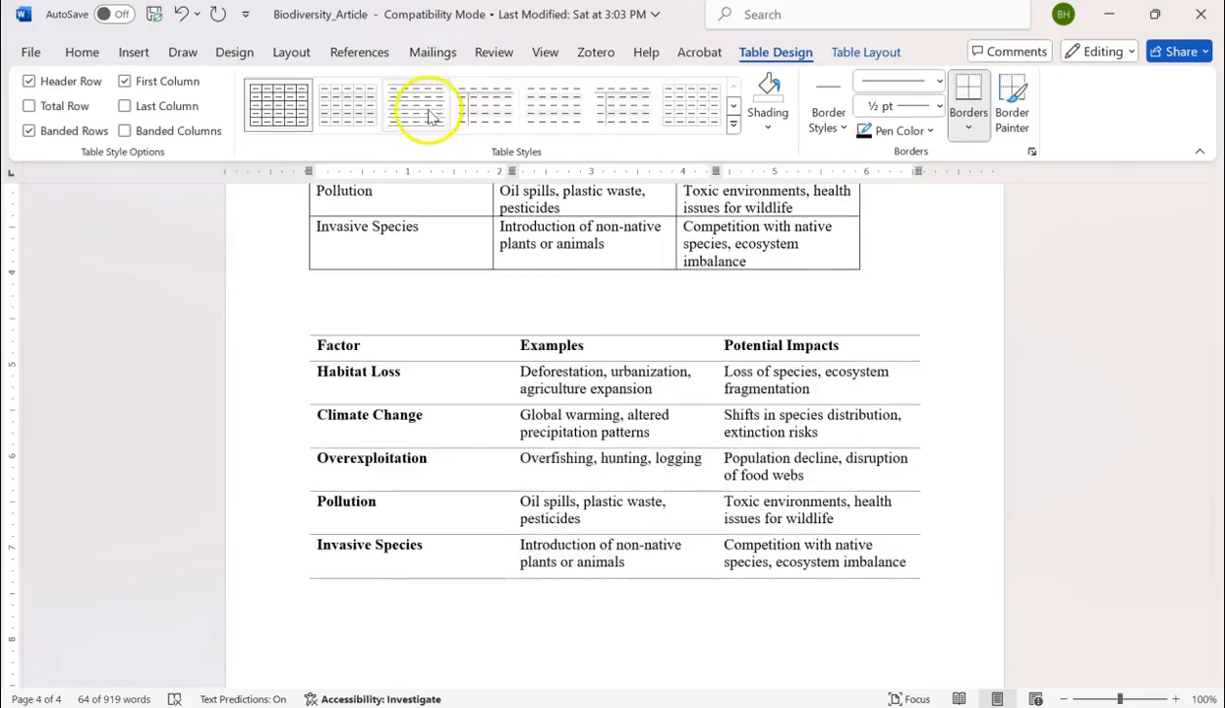
click(361, 116)
click(615, 451)
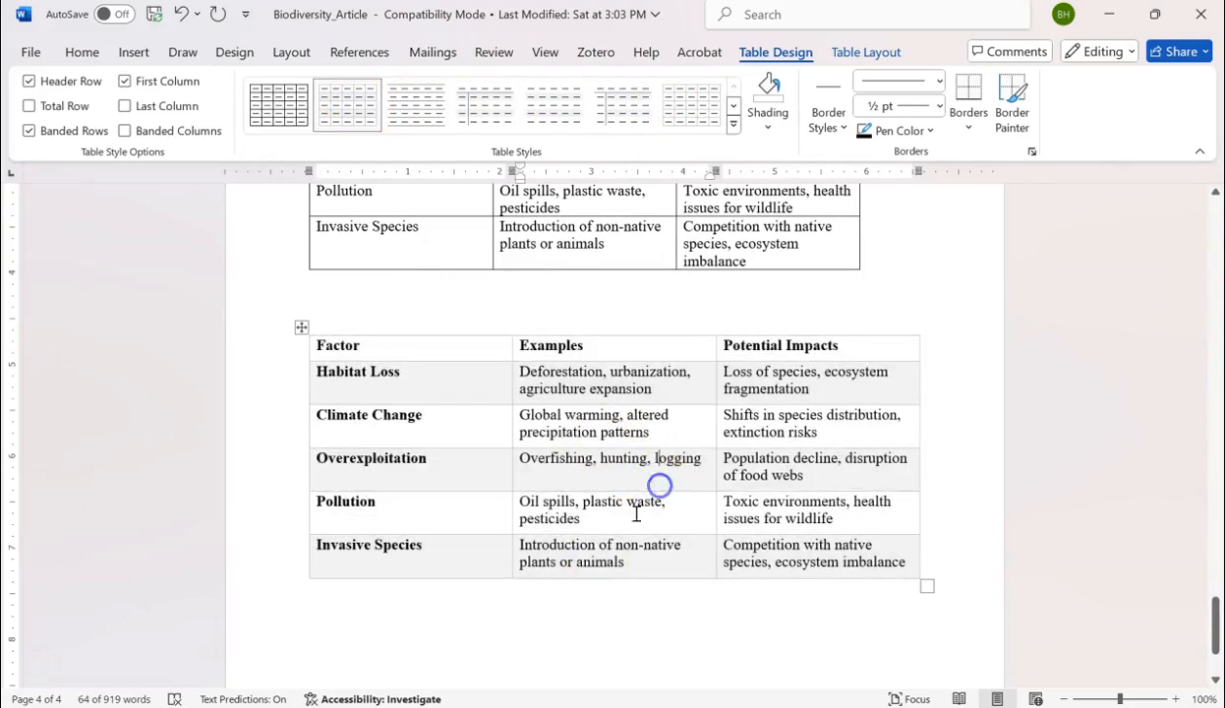
click(551, 639)
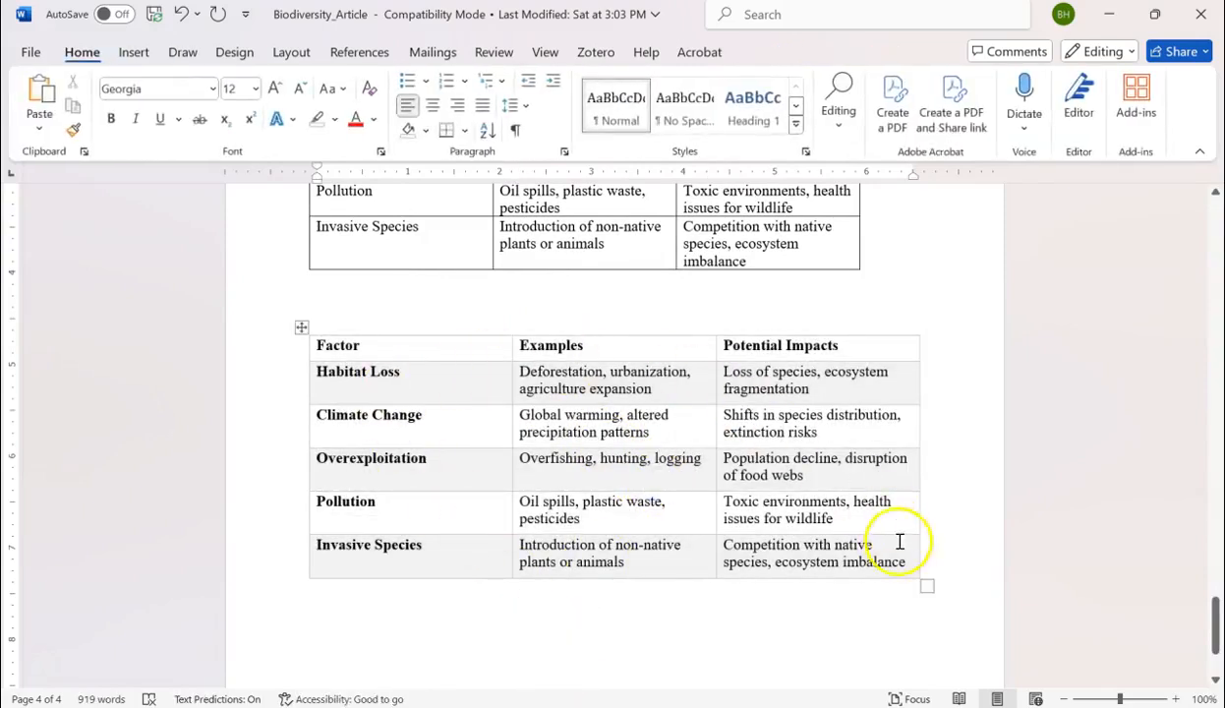
Undo the style change on the new table.
click(300, 326)
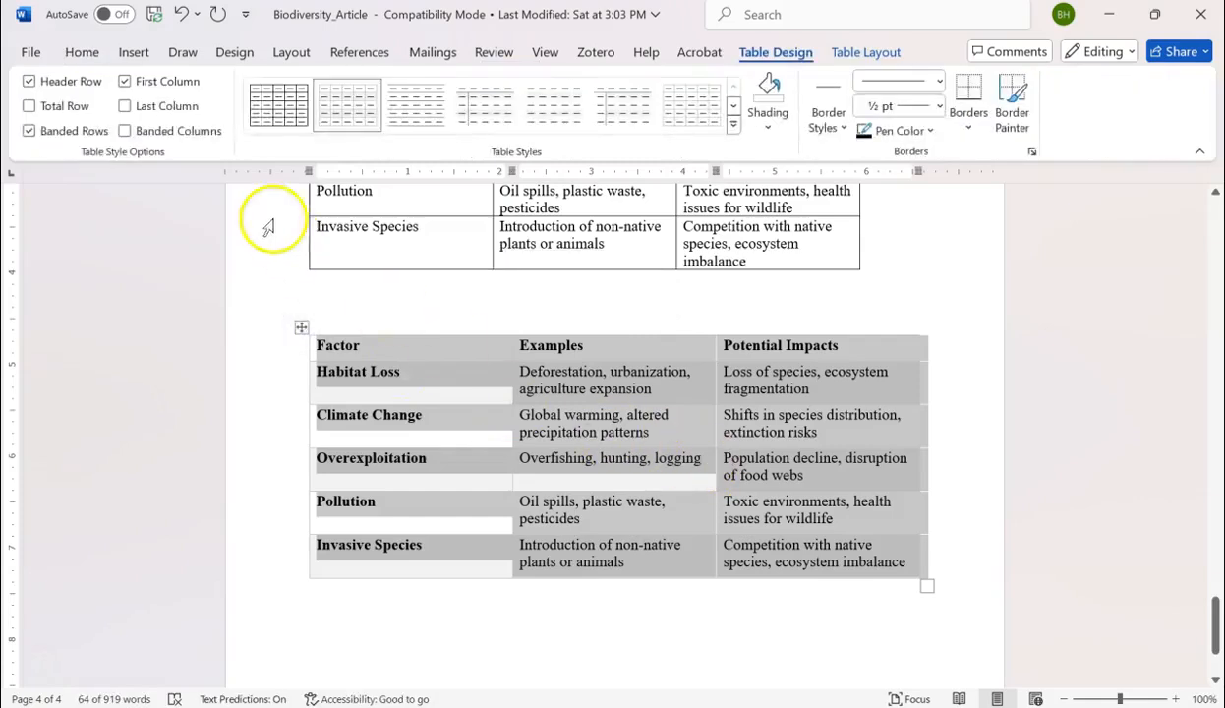
click(181, 16)
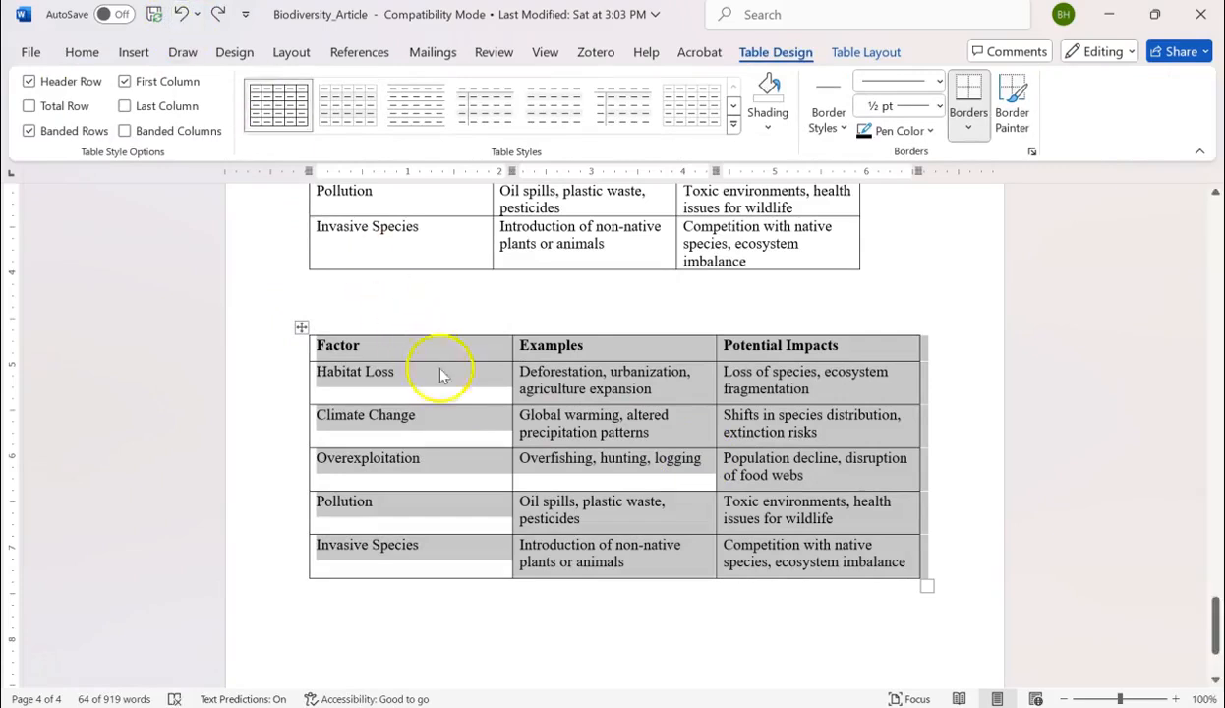
click(455, 389)
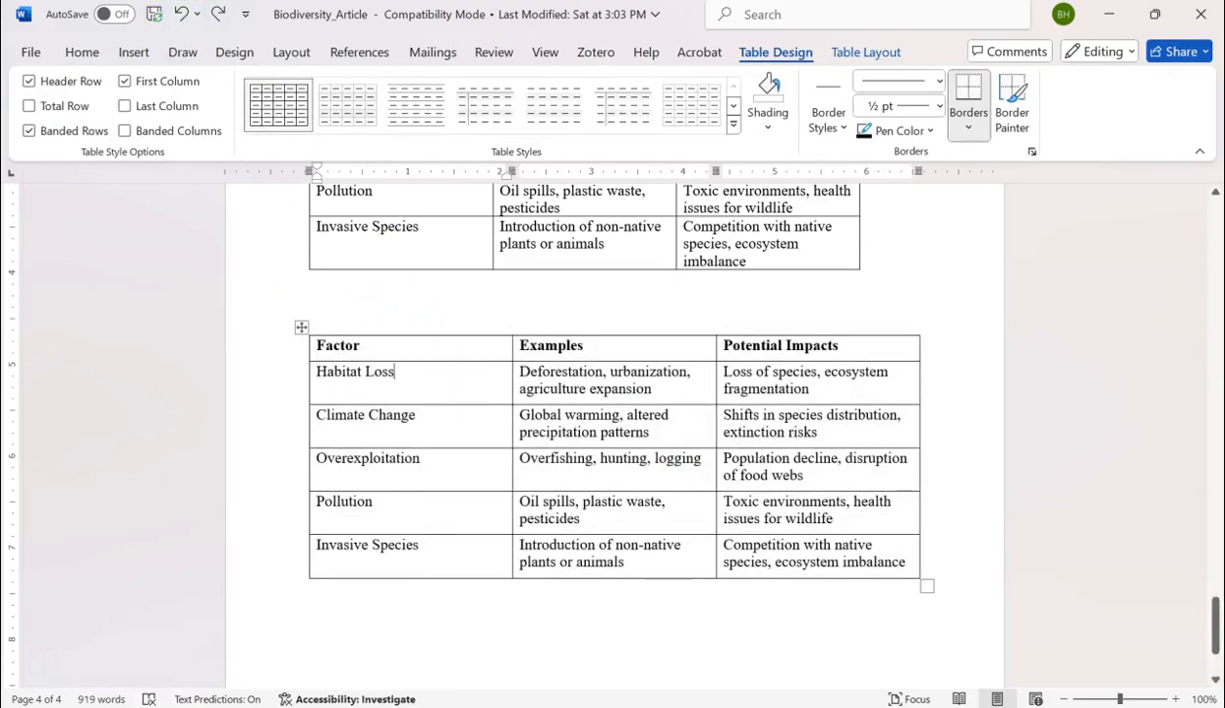
Try fitting the new table's columns to their text with AutoFit Contents, and undo the change.
click(851, 51)
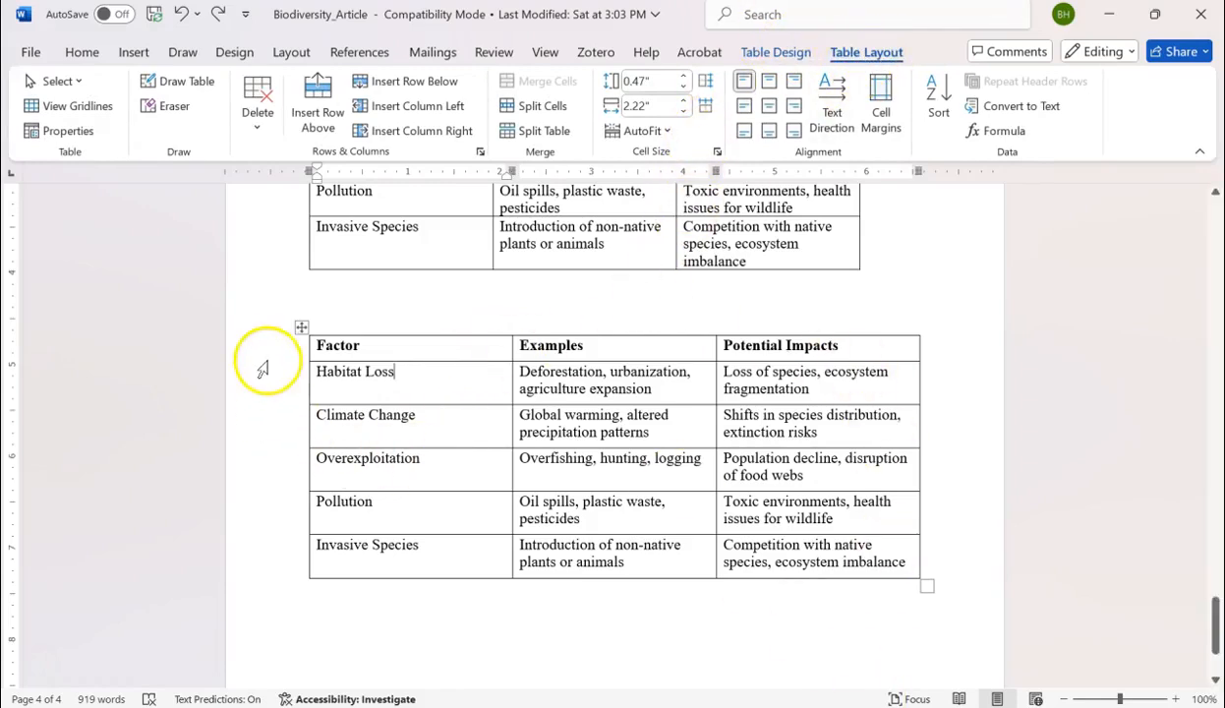
click(302, 327)
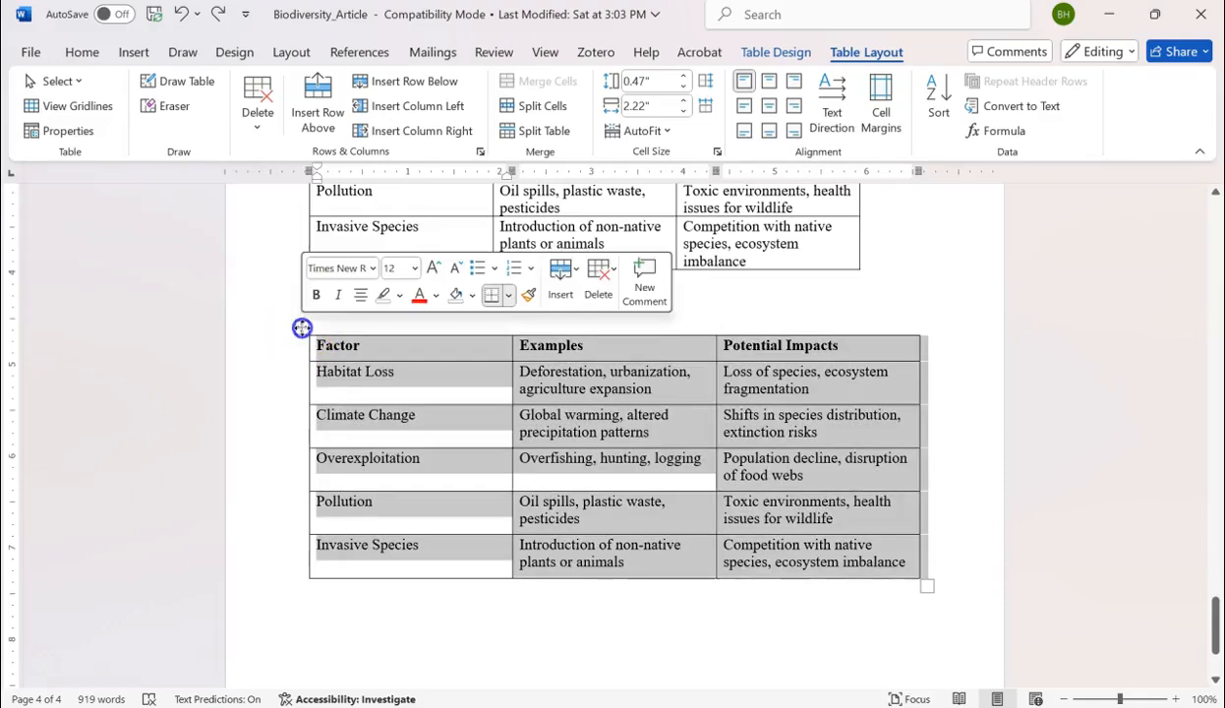
click(667, 132)
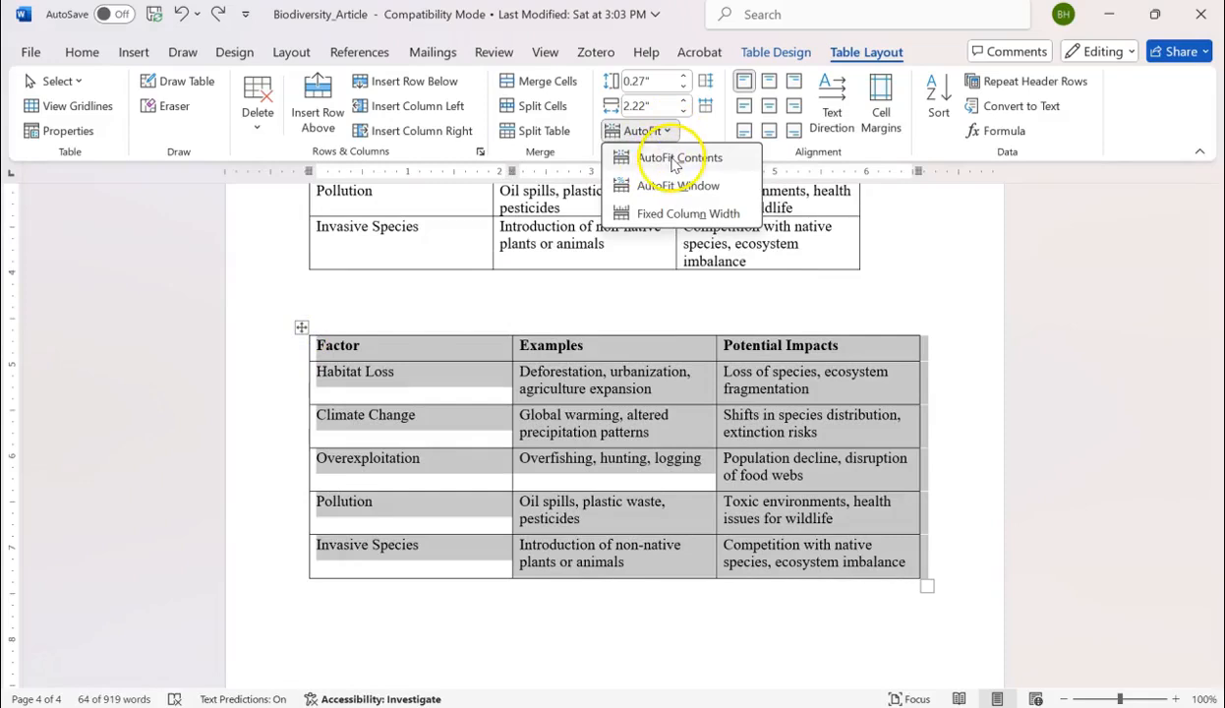
click(678, 159)
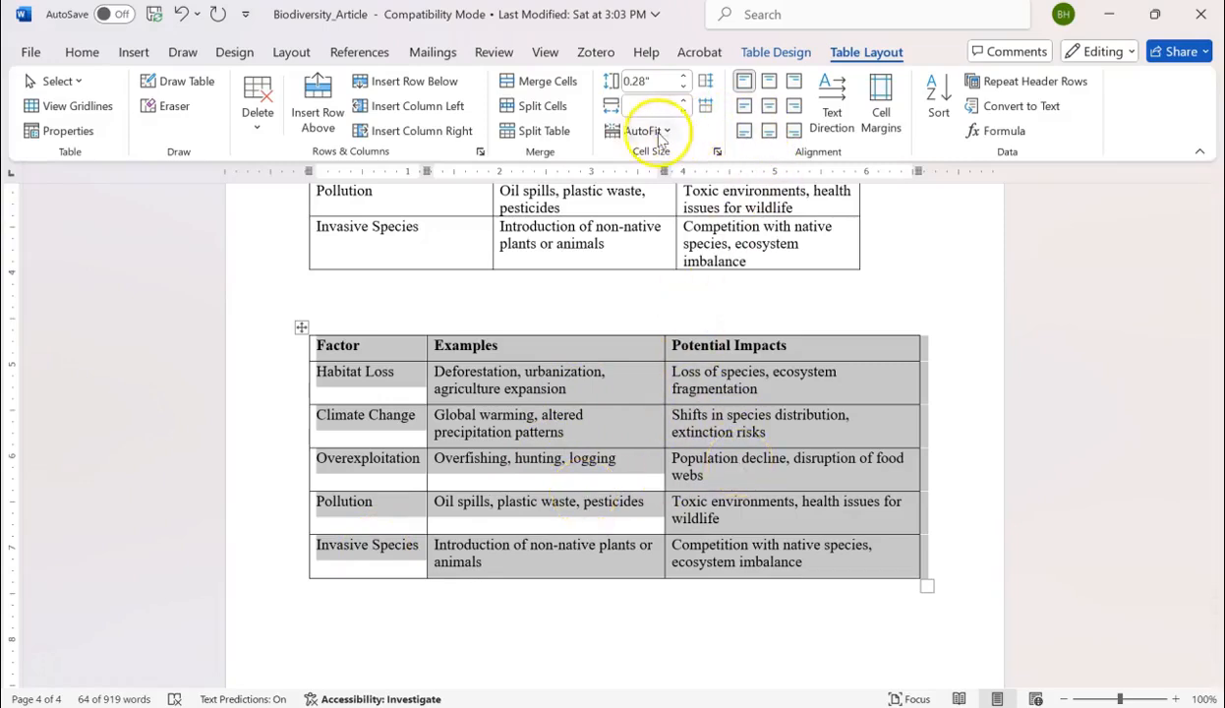
click(181, 14)
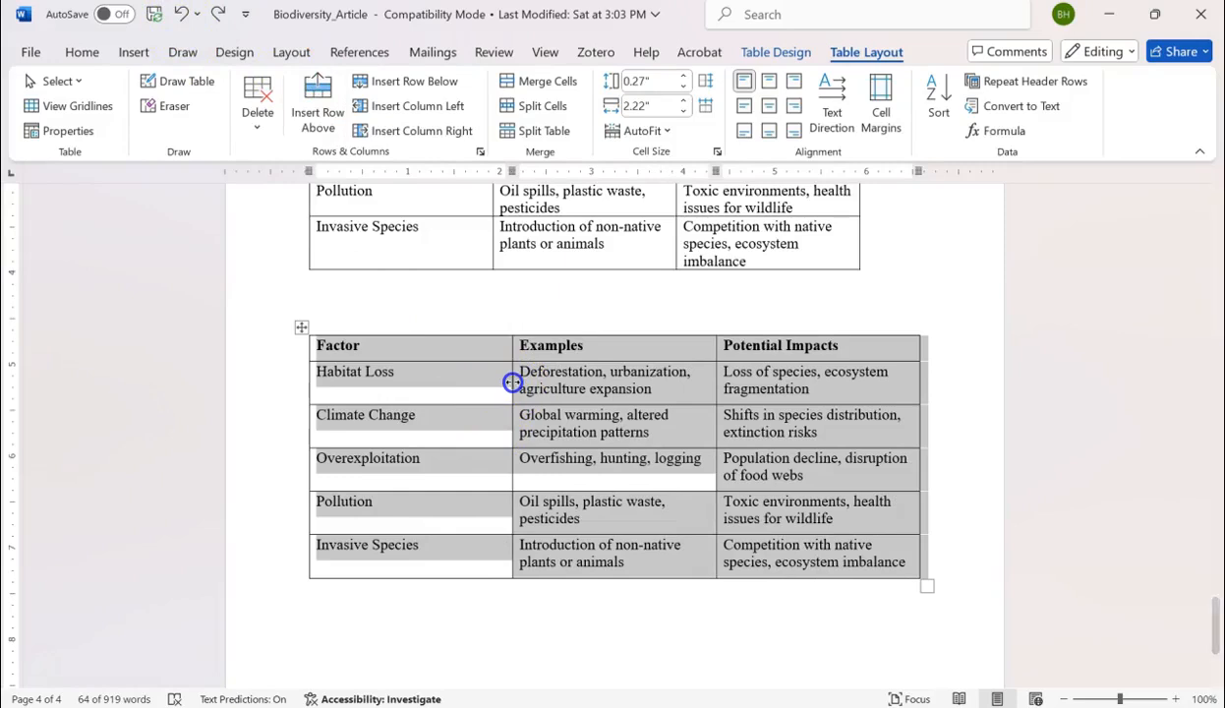
Narrow the new table's Factor column close to its text and move the Examples column's right border slightly inward.
drag(512, 382, 447, 383)
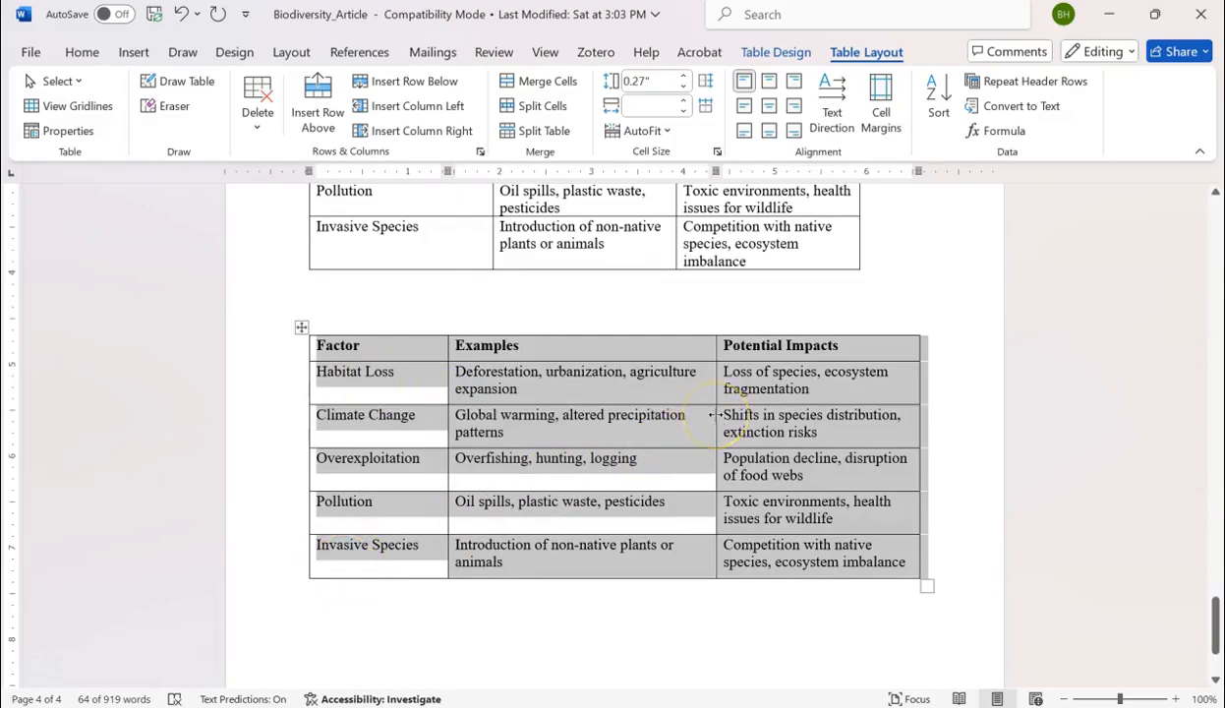
drag(715, 415, 706, 415)
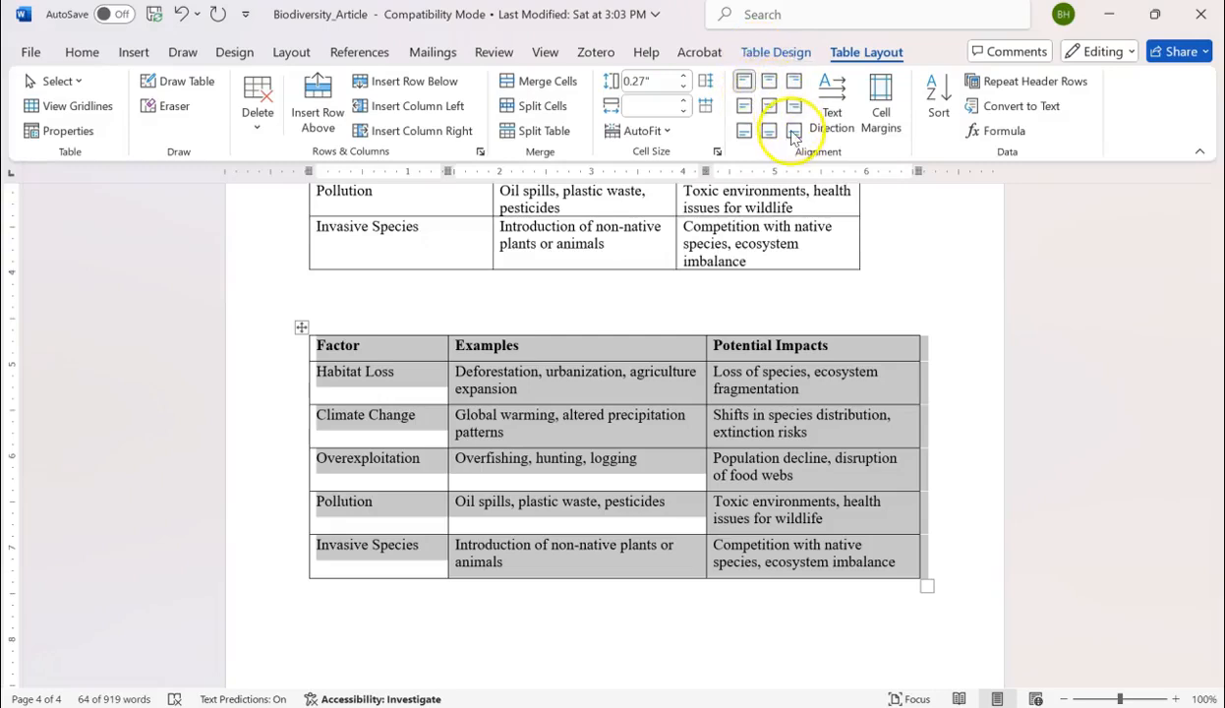
Try Align Center on the new table's header row, and return it to top-left alignment.
click(384, 352)
mouse_move(321, 346)
mouse_down()
mouse_move(802, 361)
mouse_move(828, 350)
mouse_up()
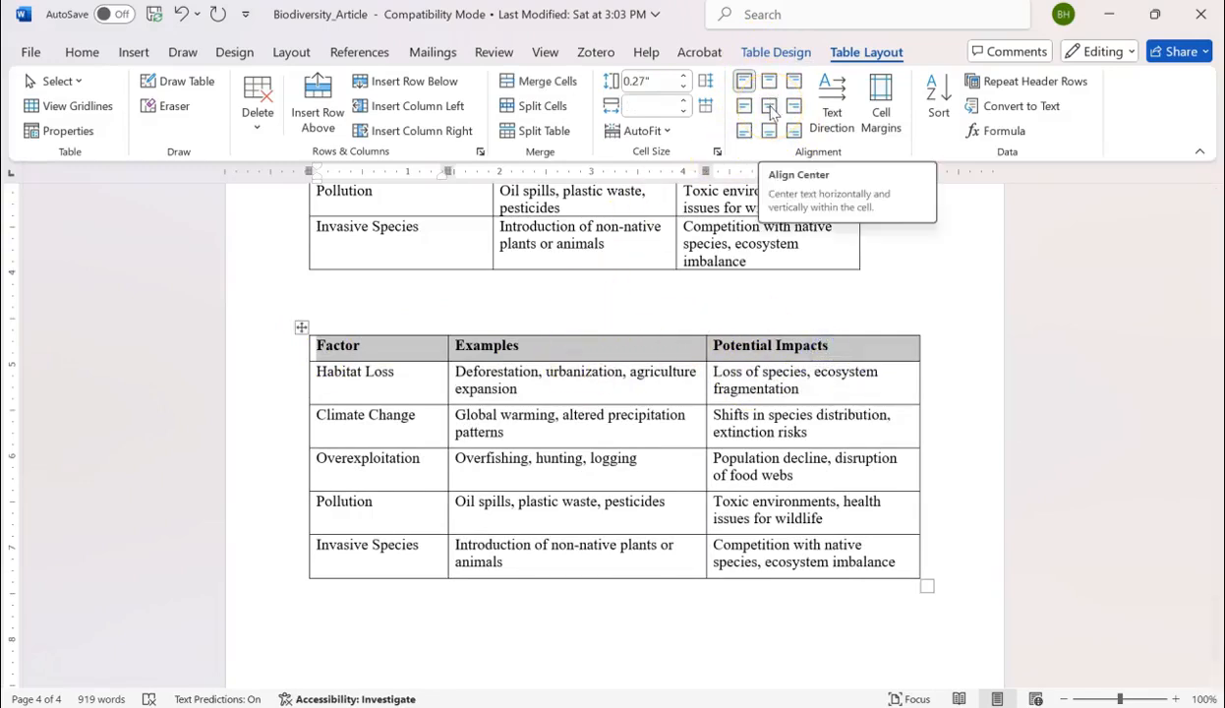
click(769, 107)
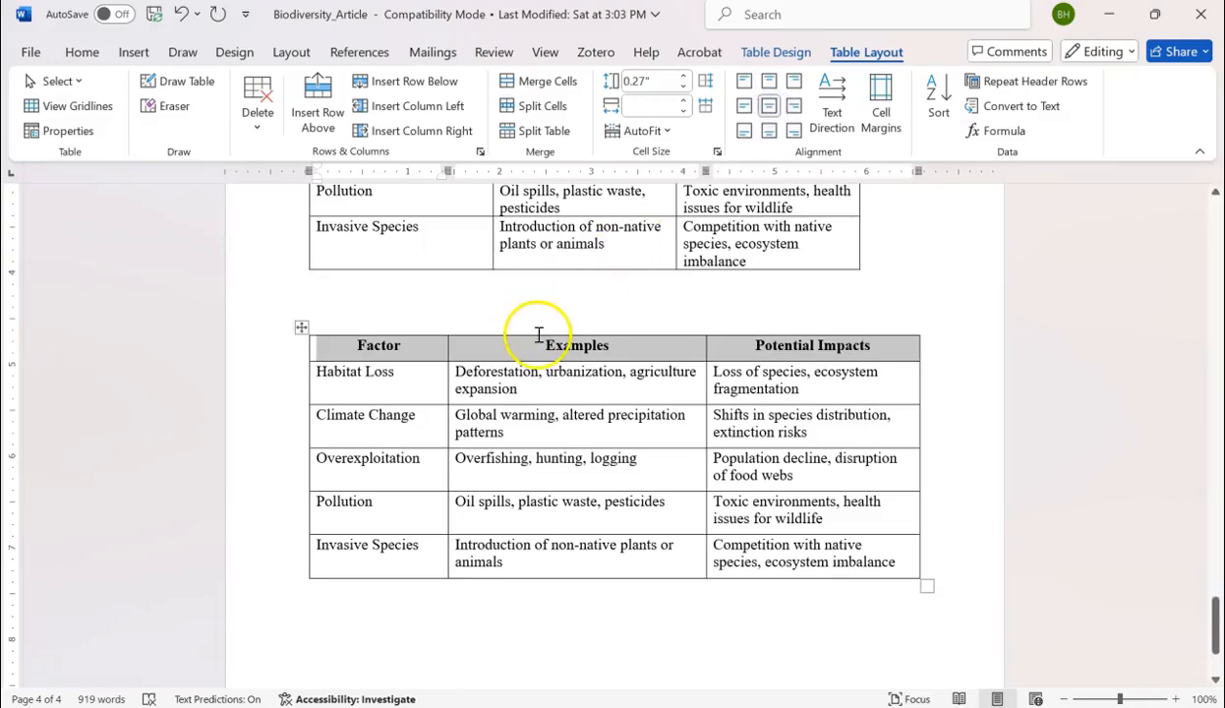
click(744, 83)
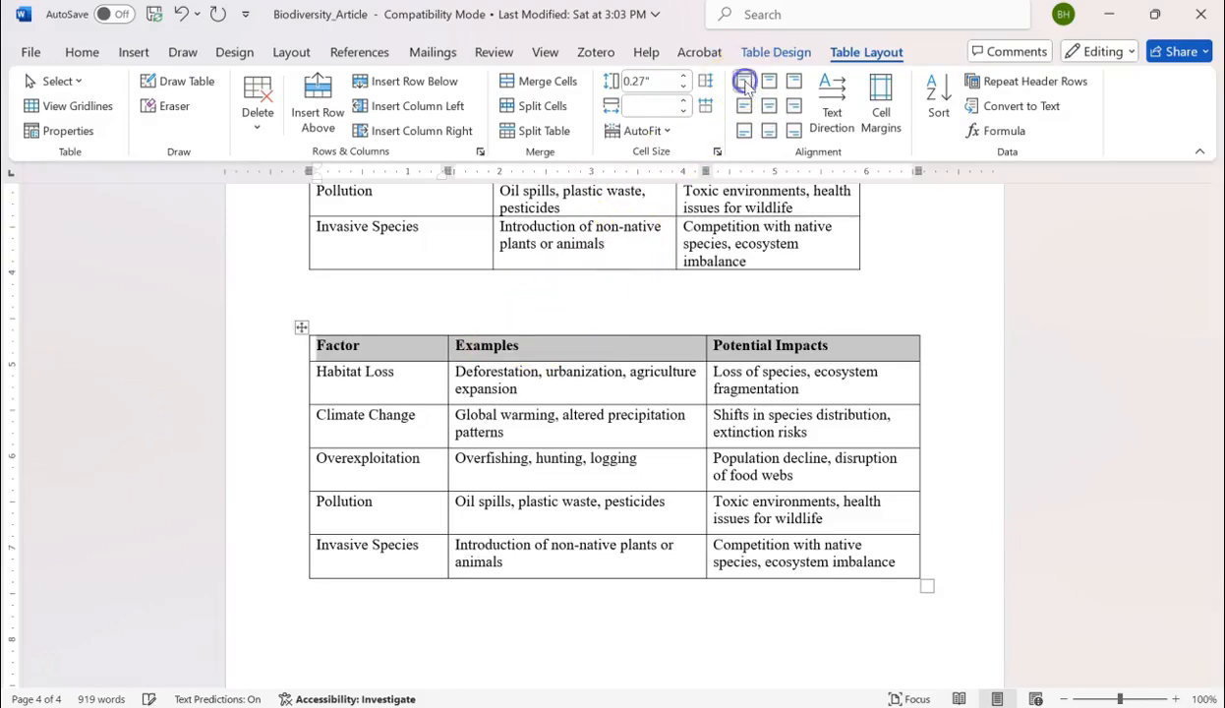
Remove all borders from the new table.
click(792, 54)
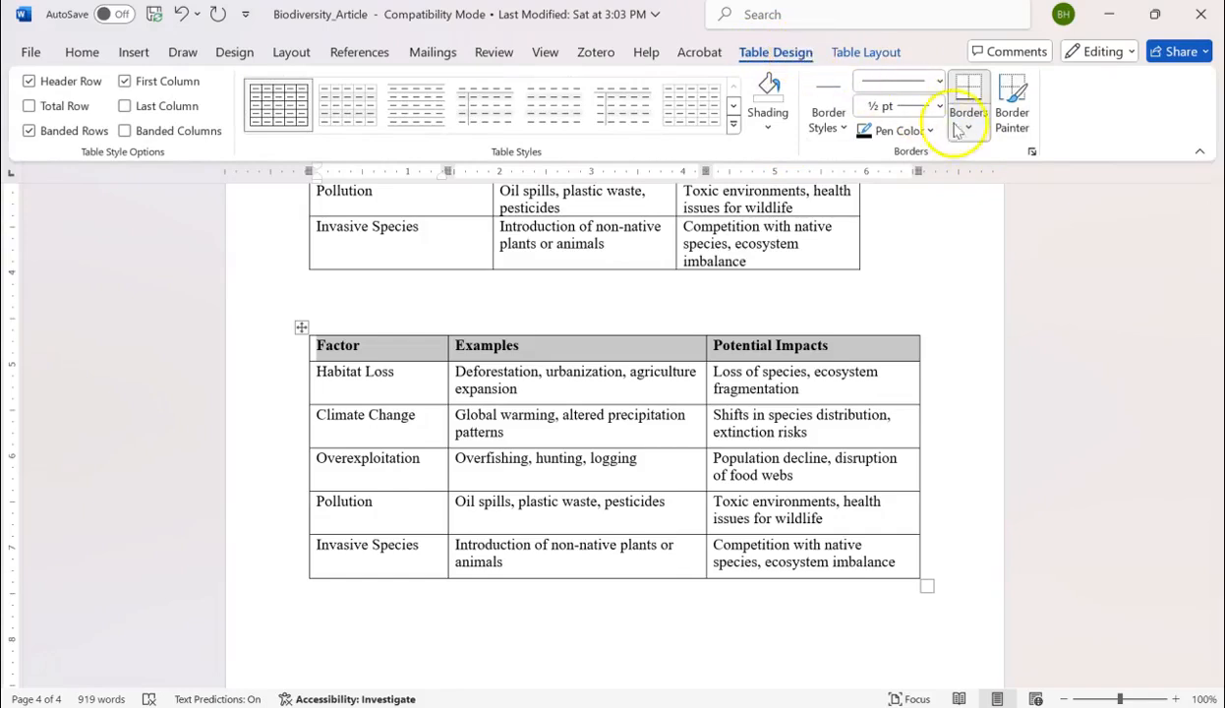
click(358, 373)
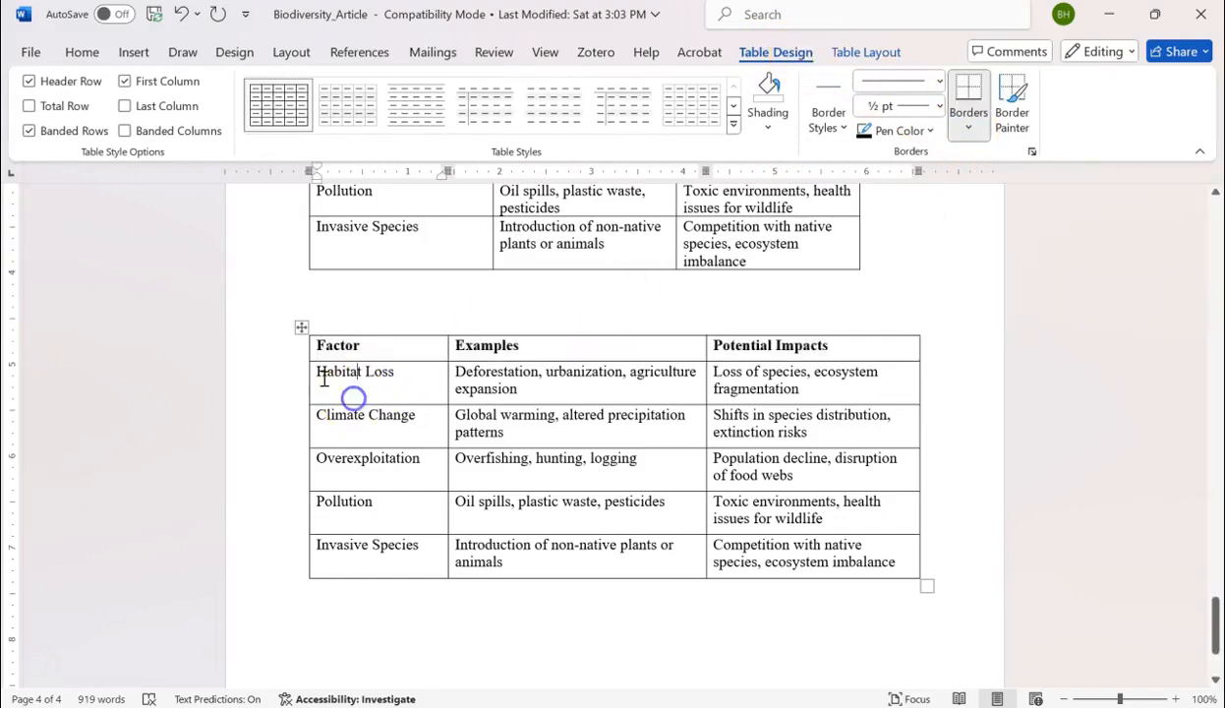
drag(333, 355, 805, 571)
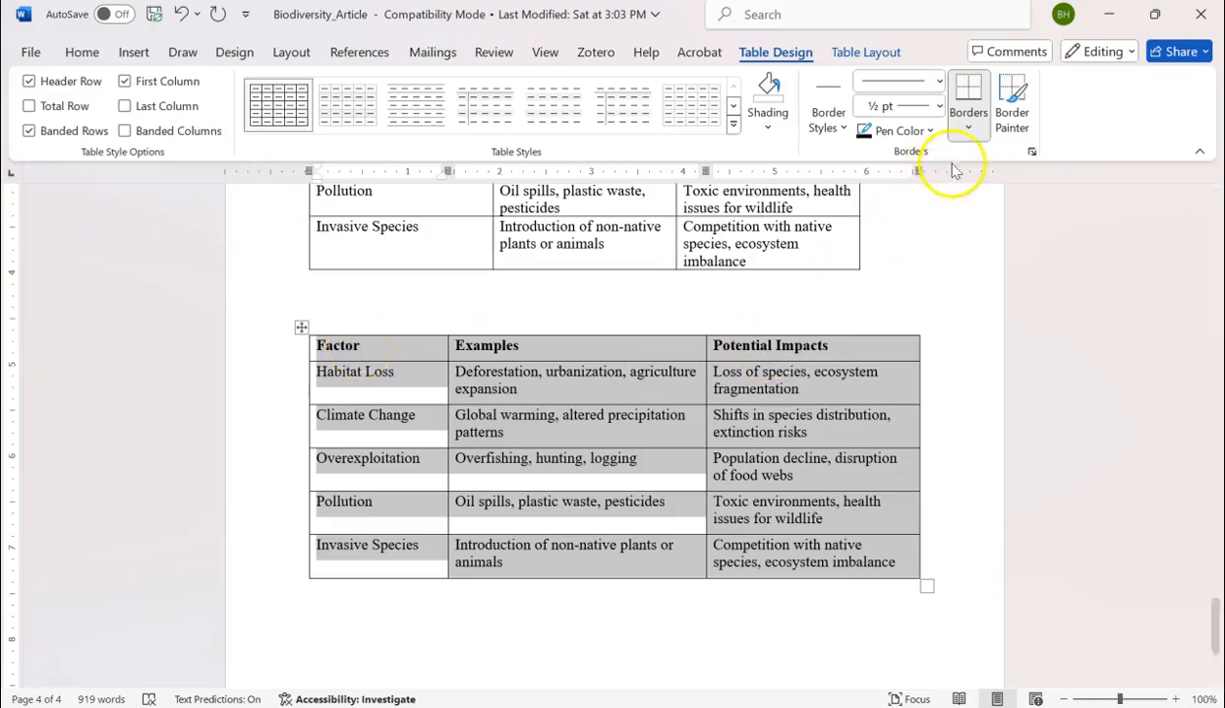
click(970, 133)
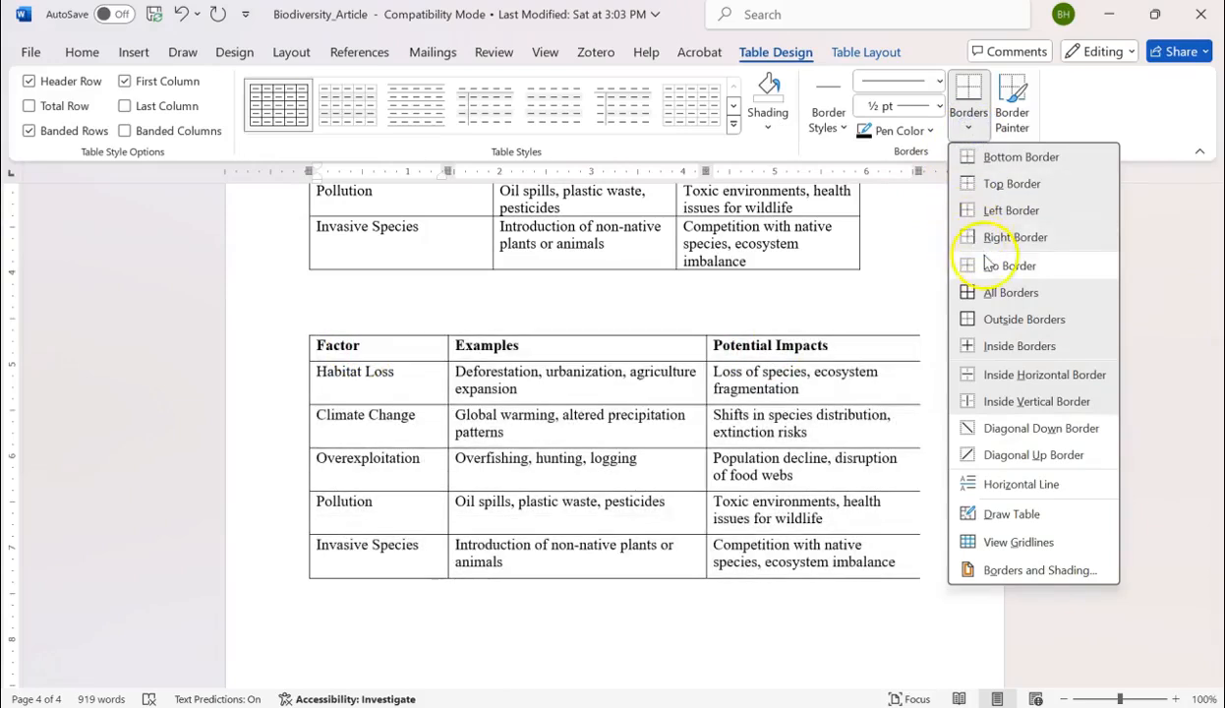
click(1003, 268)
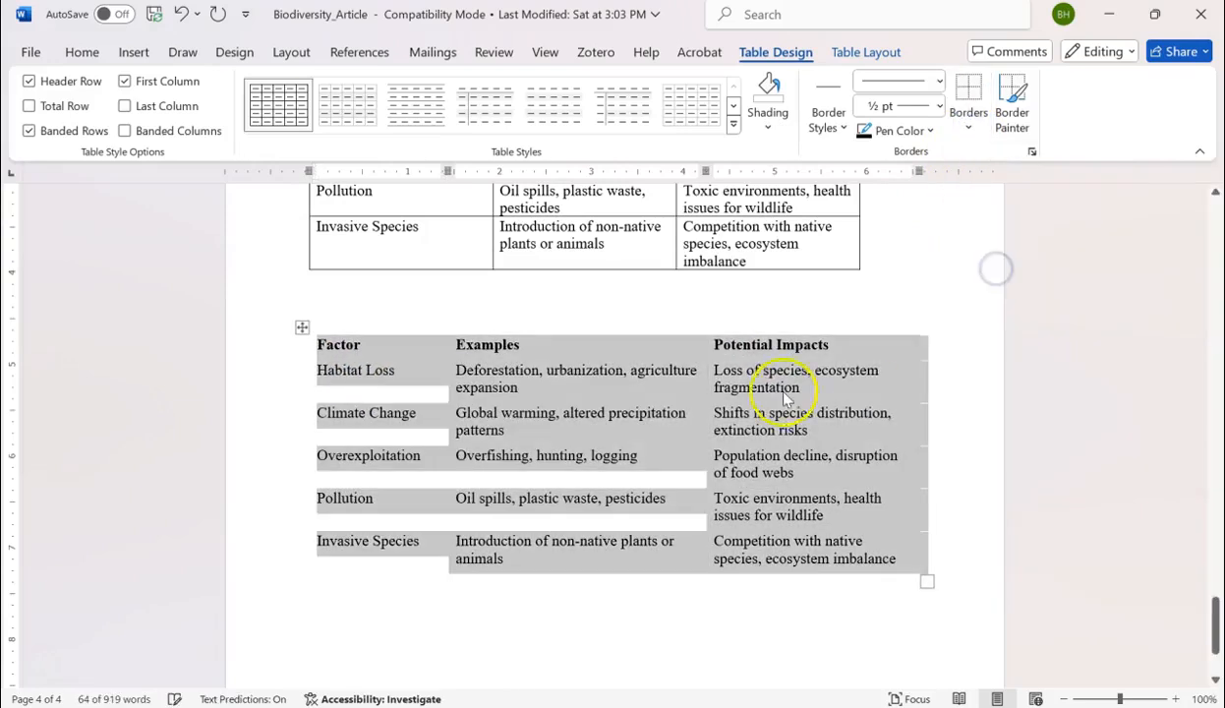
Add a top border and a bottom border to the new table as a whole.
click(970, 135)
click(990, 189)
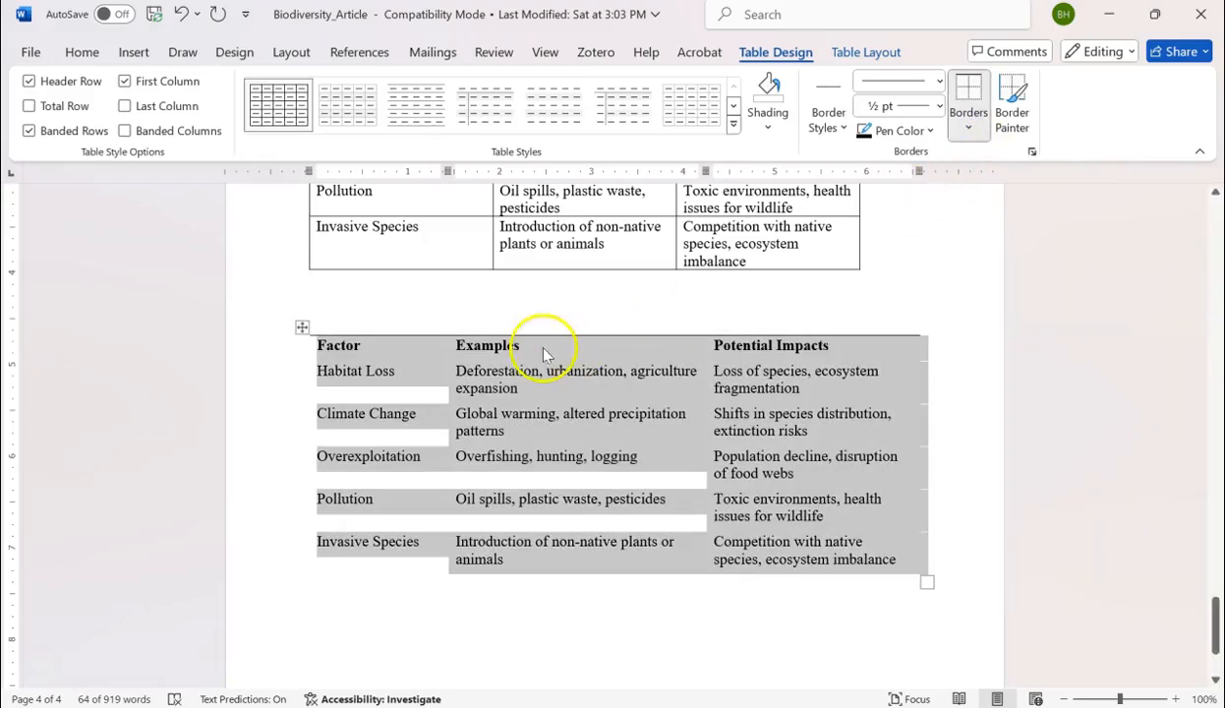
click(970, 131)
click(1013, 157)
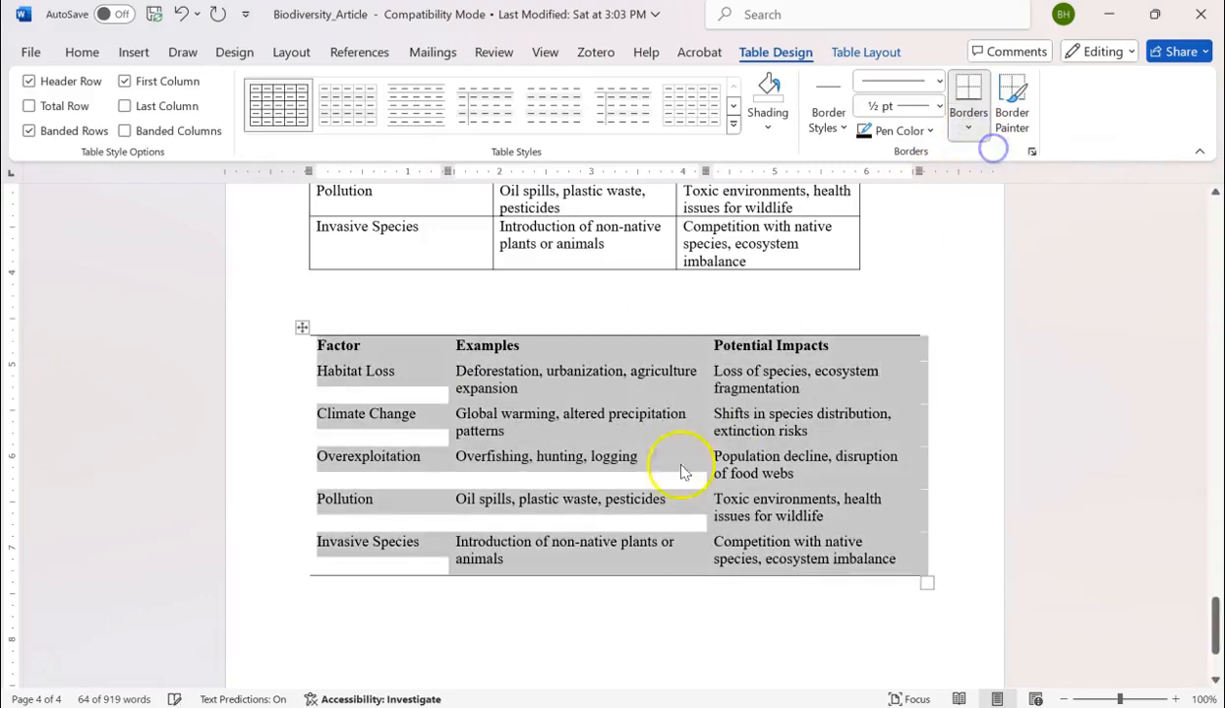
Add a bottom border beneath the new table's header row Factor, Examples, Potential Impacts.
click(389, 343)
drag(317, 345, 811, 350)
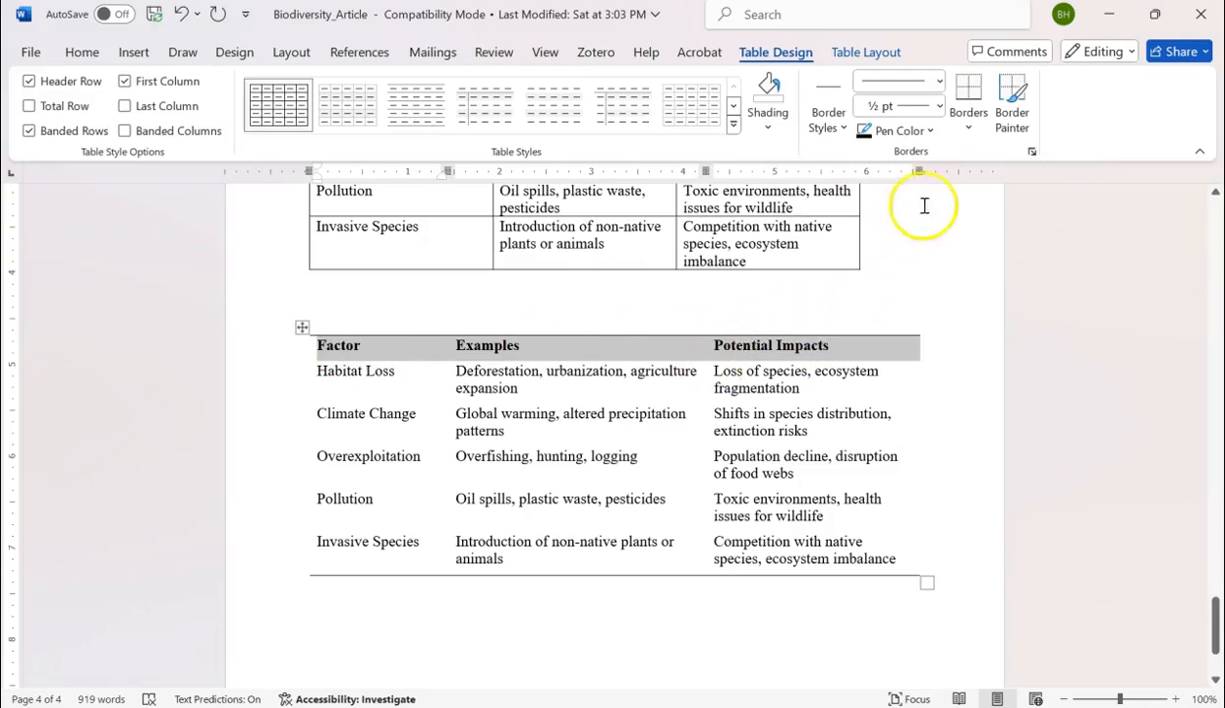
click(968, 128)
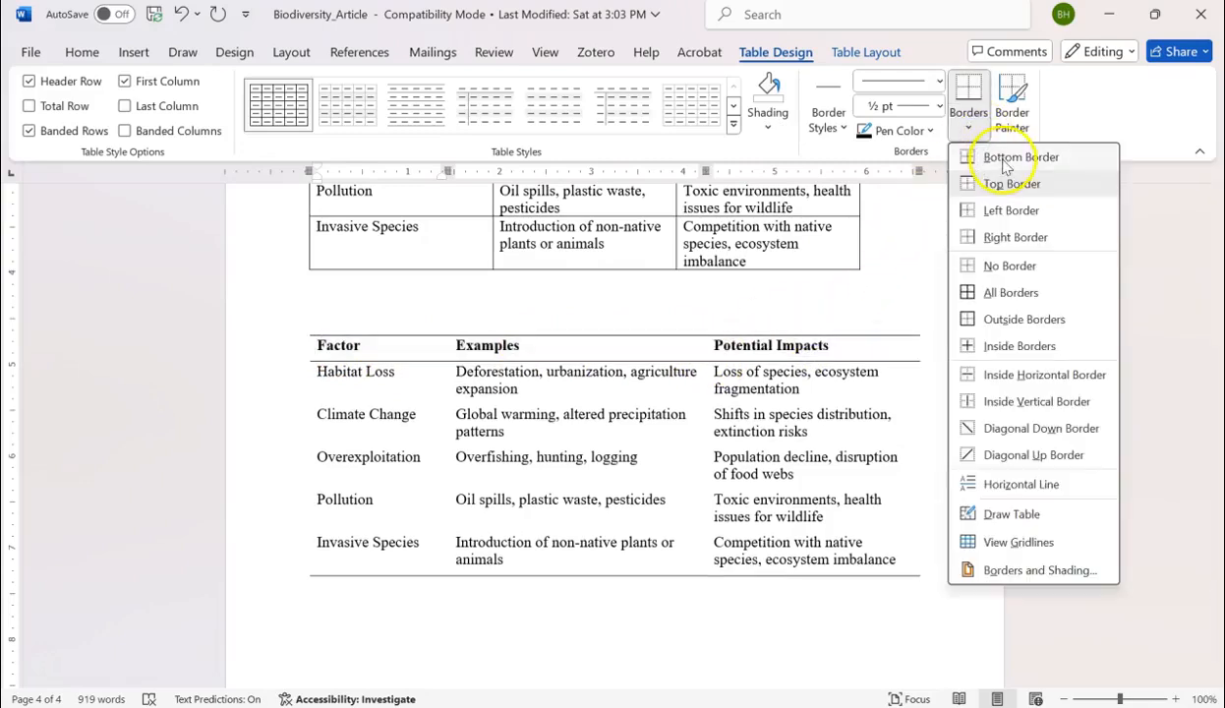
click(1013, 160)
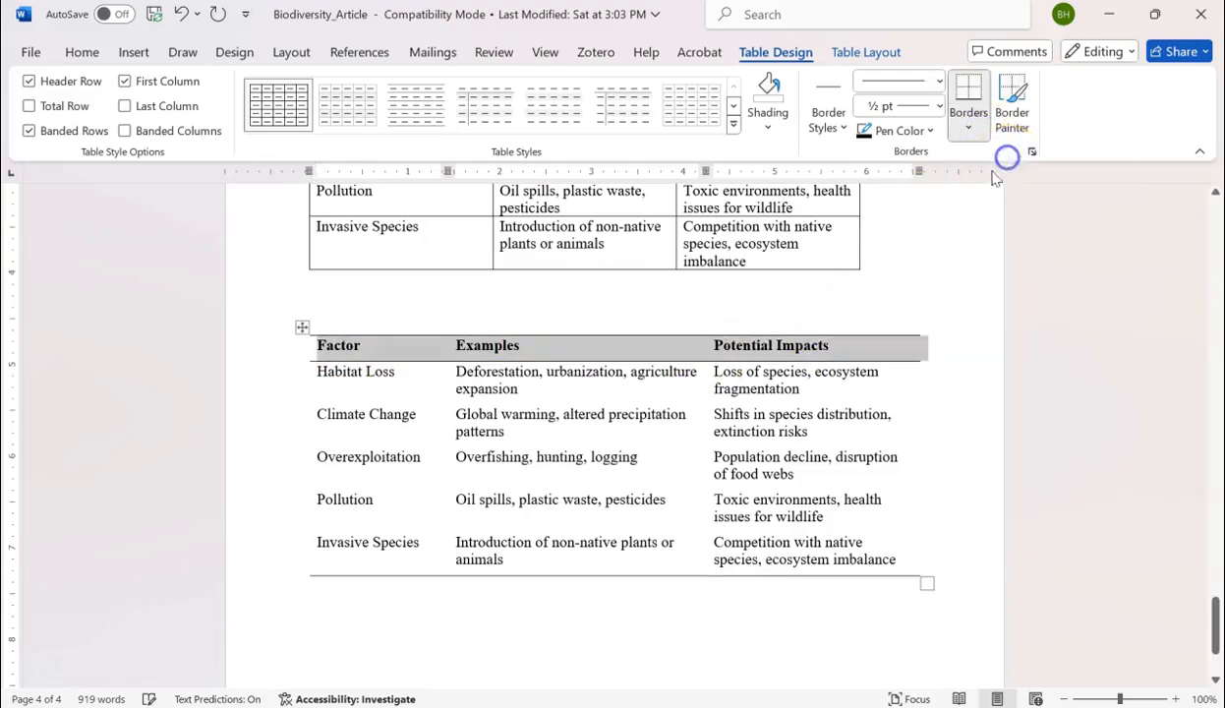
click(730, 442)
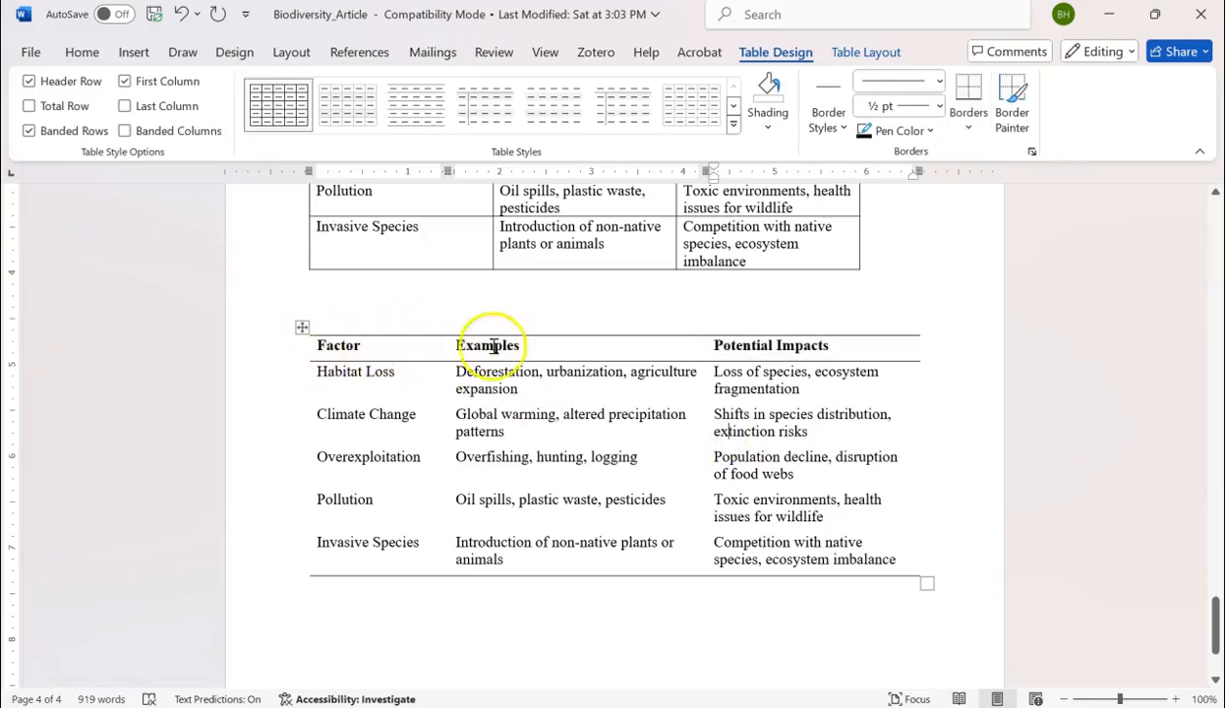
drag(829, 345, 322, 350)
click(623, 547)
click(901, 551)
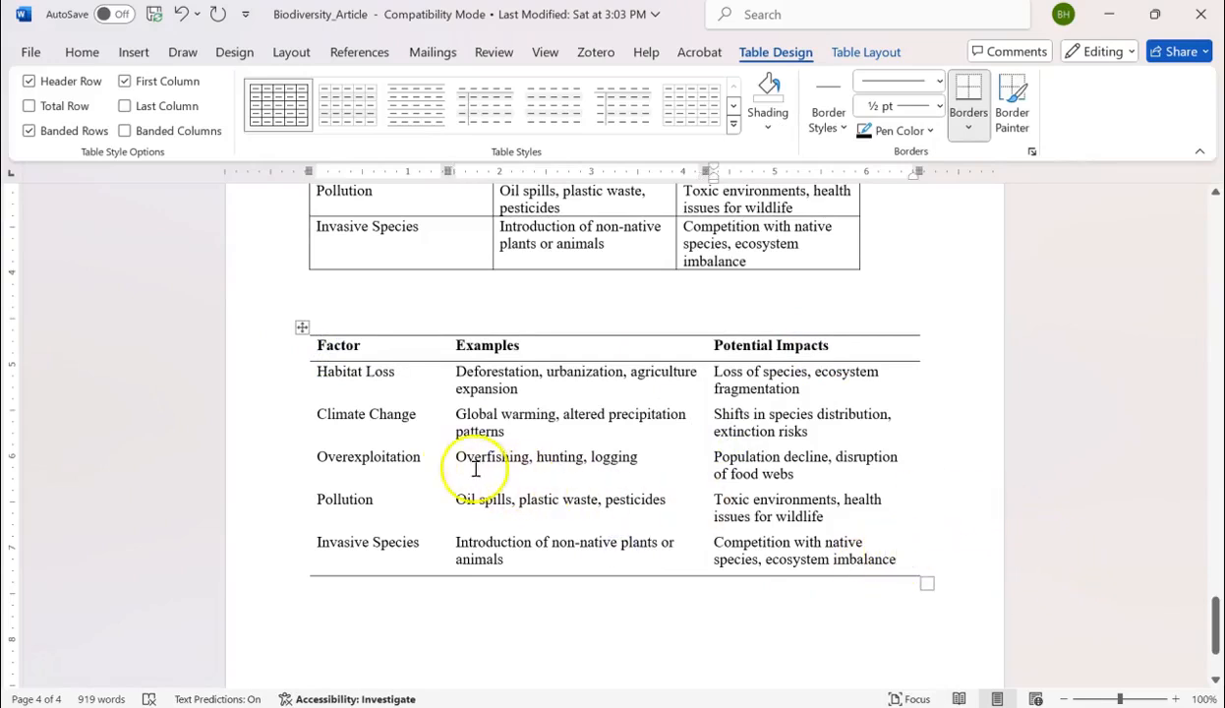
Try centering the text of the whole new table.
click(302, 327)
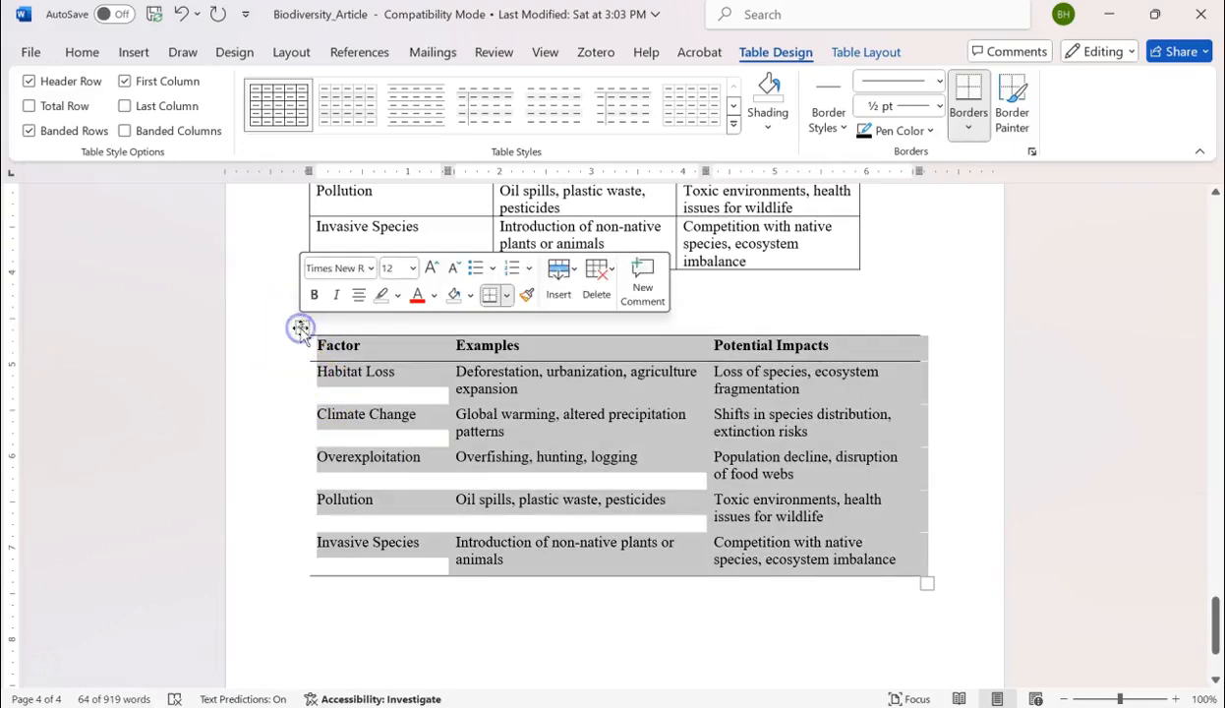
click(79, 54)
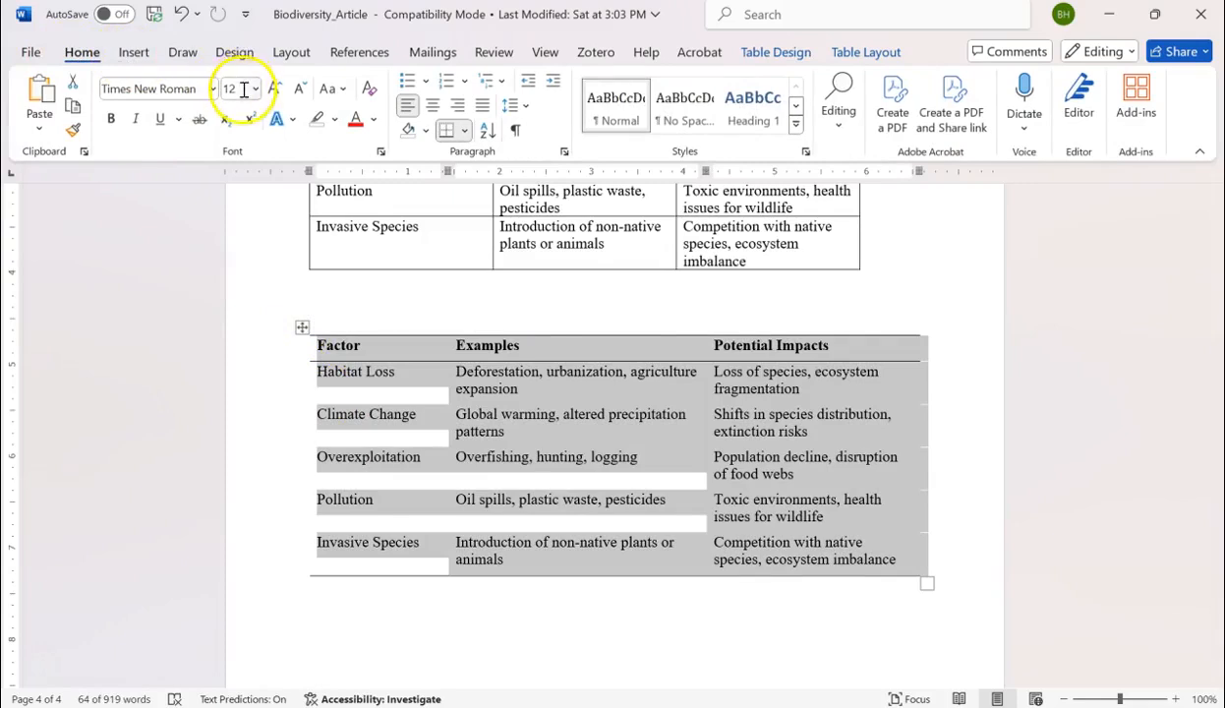
click(432, 106)
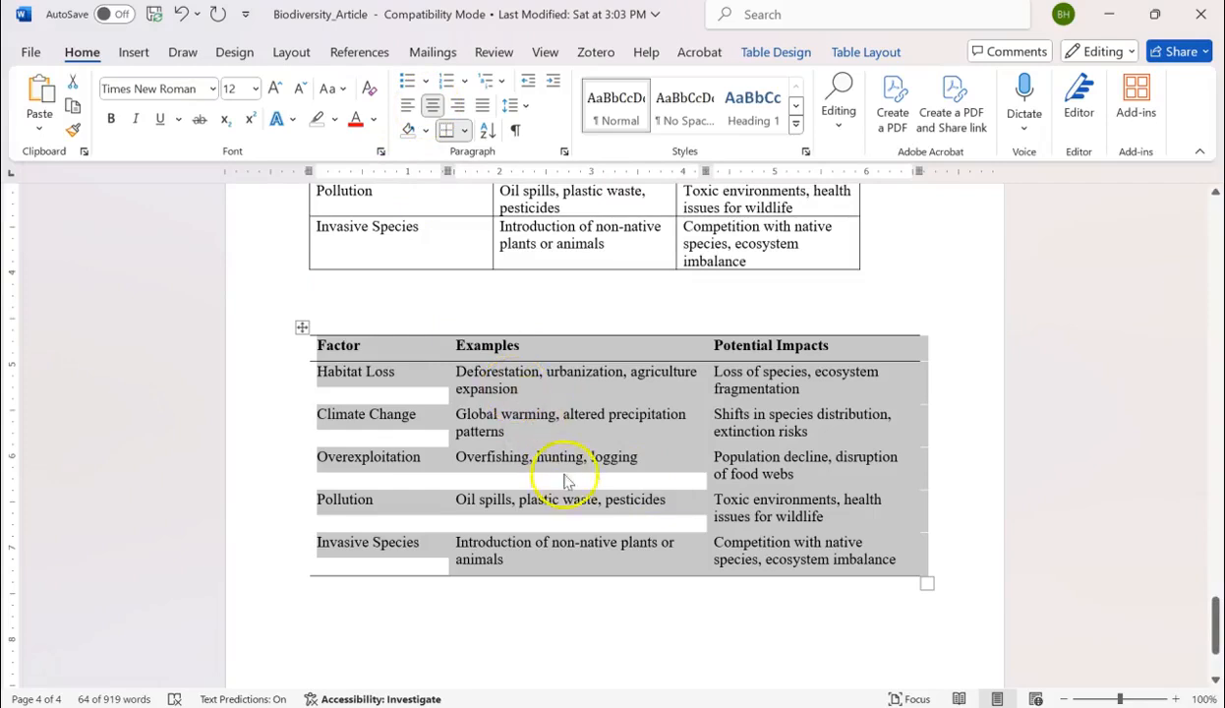
click(700, 597)
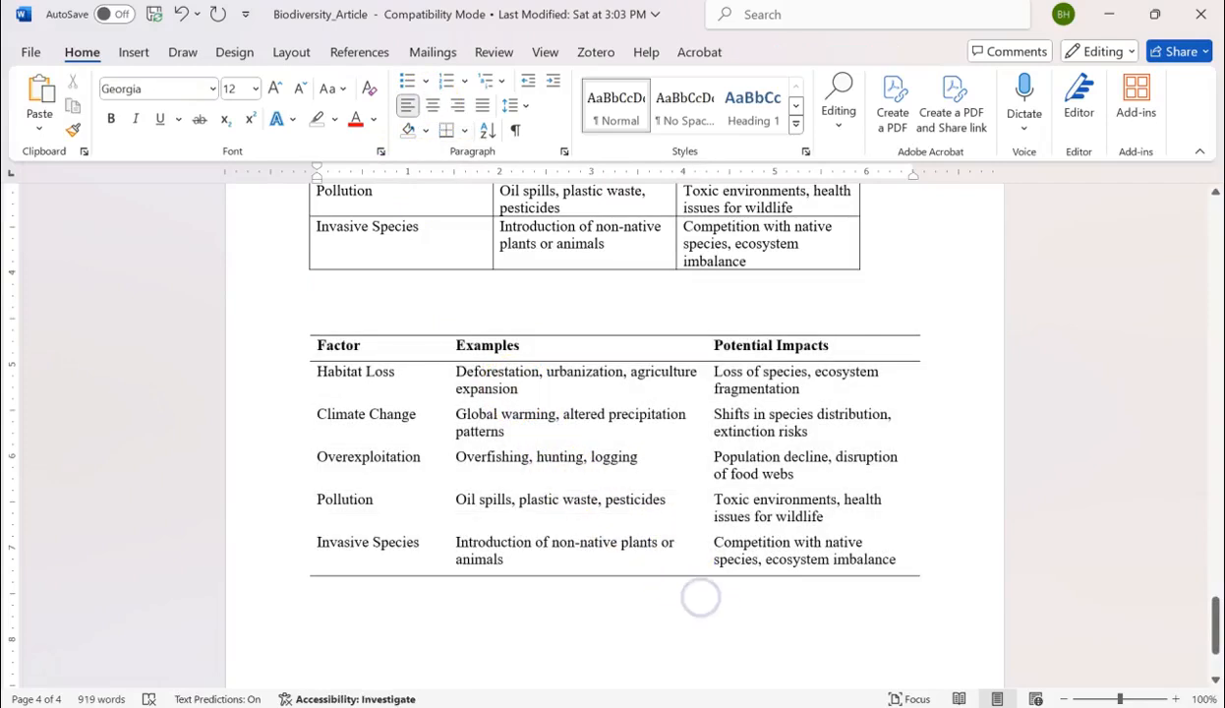